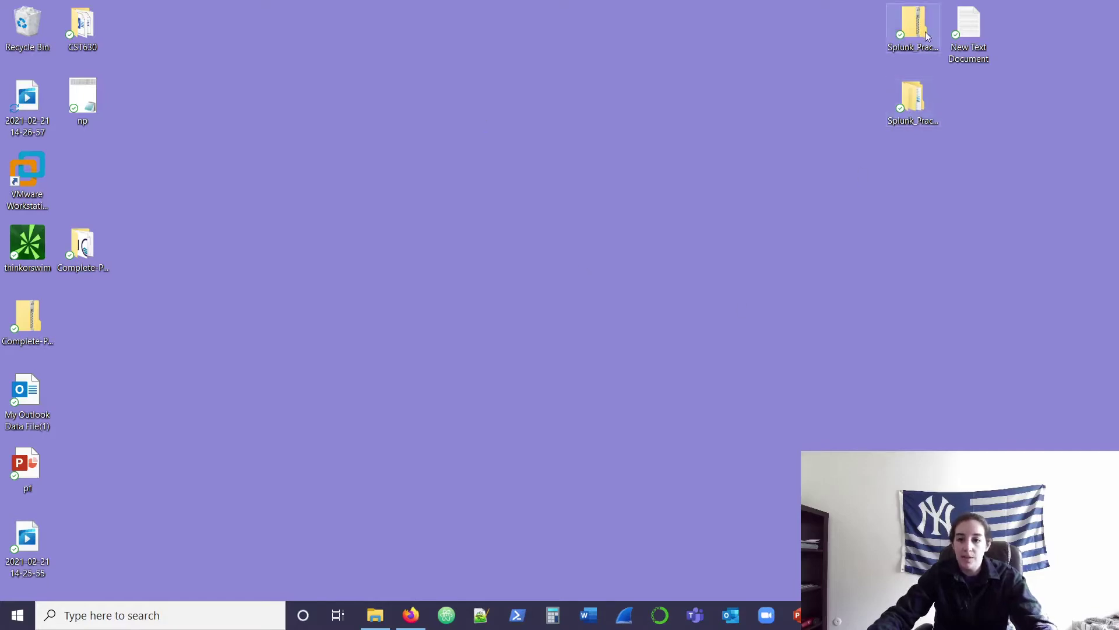
# Step: Examine the contents of the Splunk_Practice_Data folder's Dreamcrusher subfolder, including its www1 and www2 folders, and close the window
pyautogui.doubleClick(914, 99)
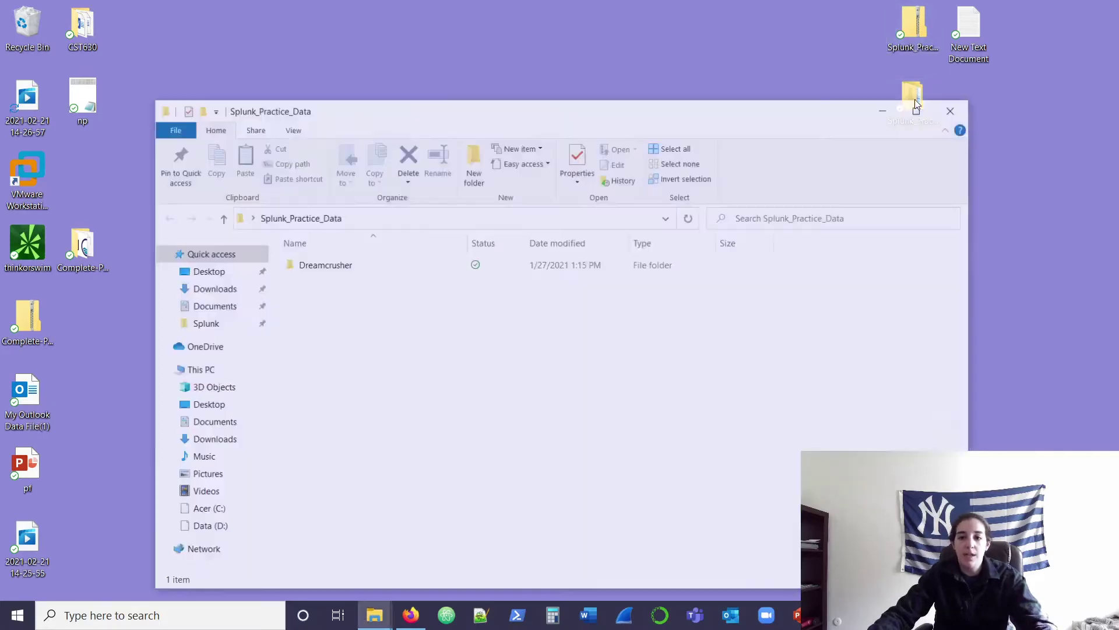
pyautogui.click(325, 269)
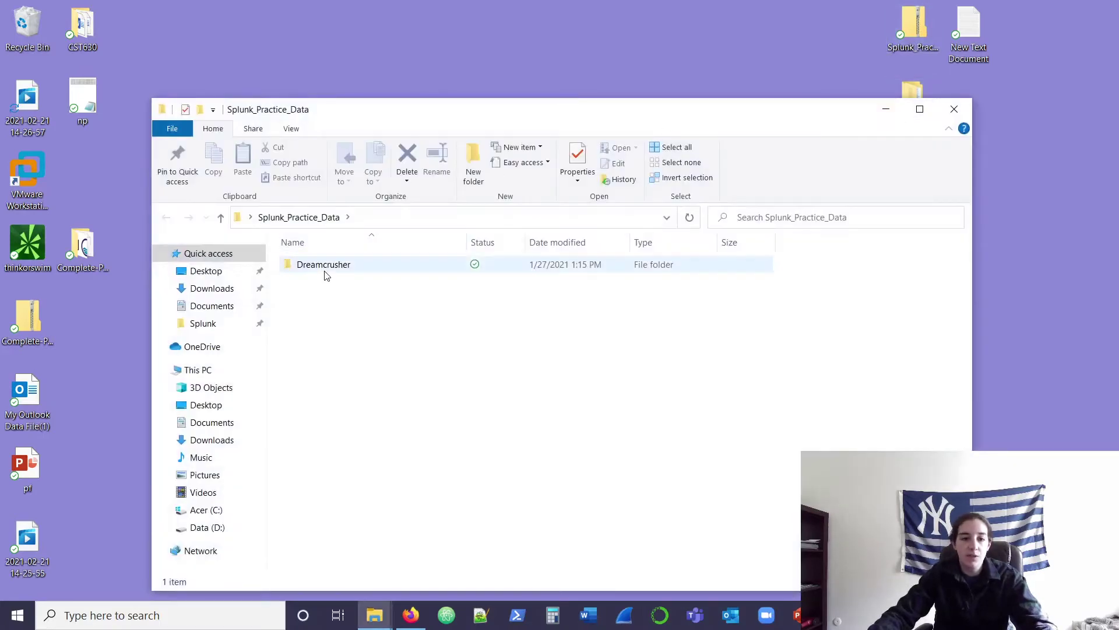
pyautogui.doubleClick(327, 272)
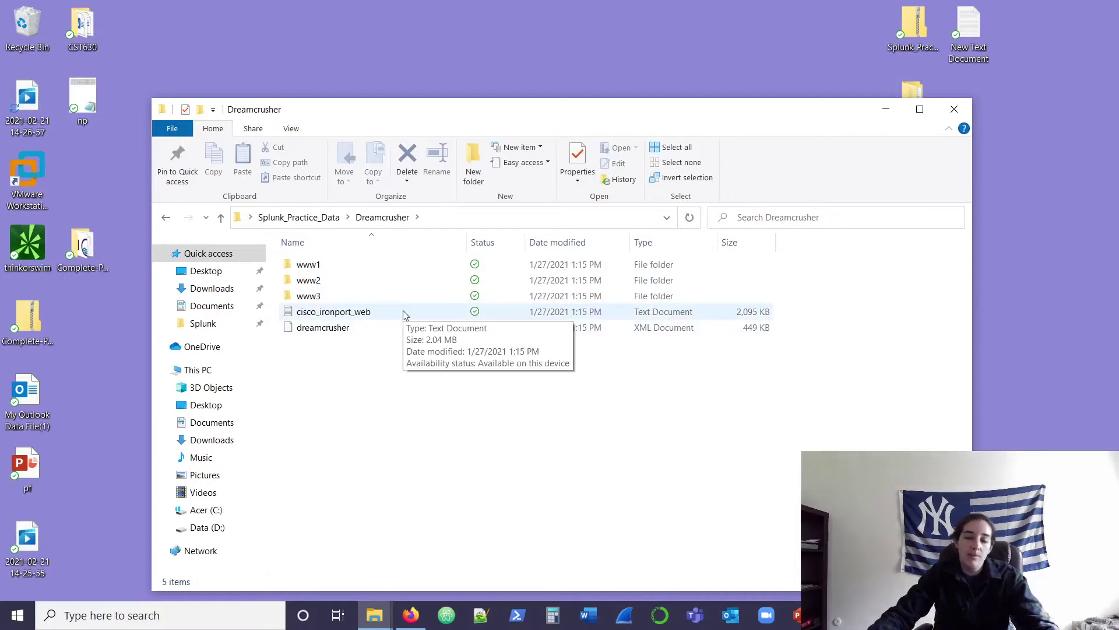
pyautogui.doubleClick(384, 268)
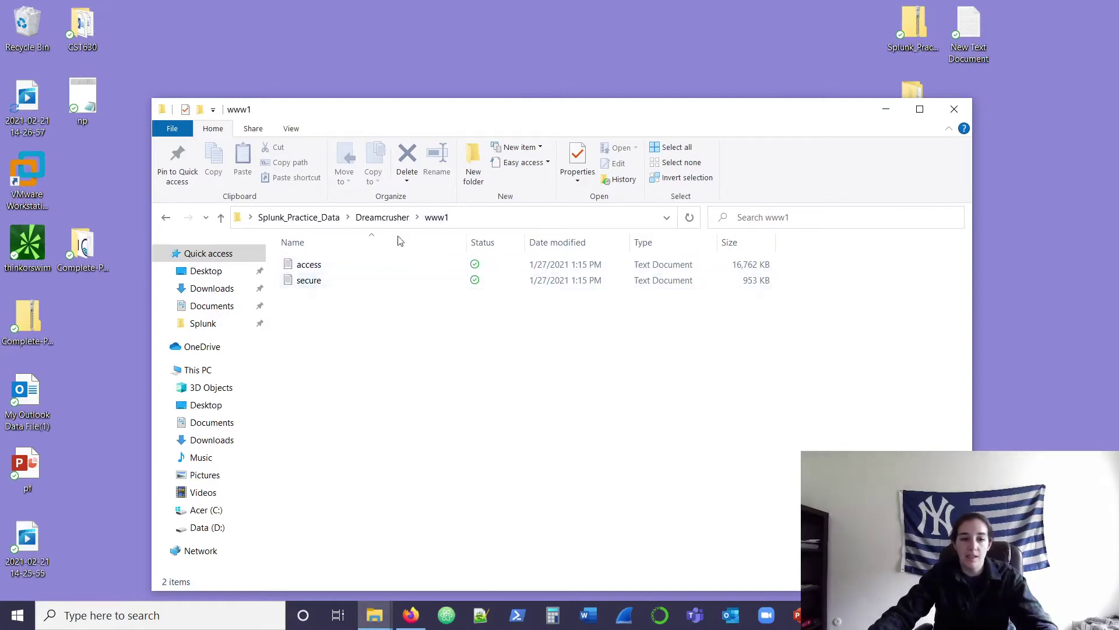
pyautogui.click(385, 219)
pyautogui.doubleClick(345, 283)
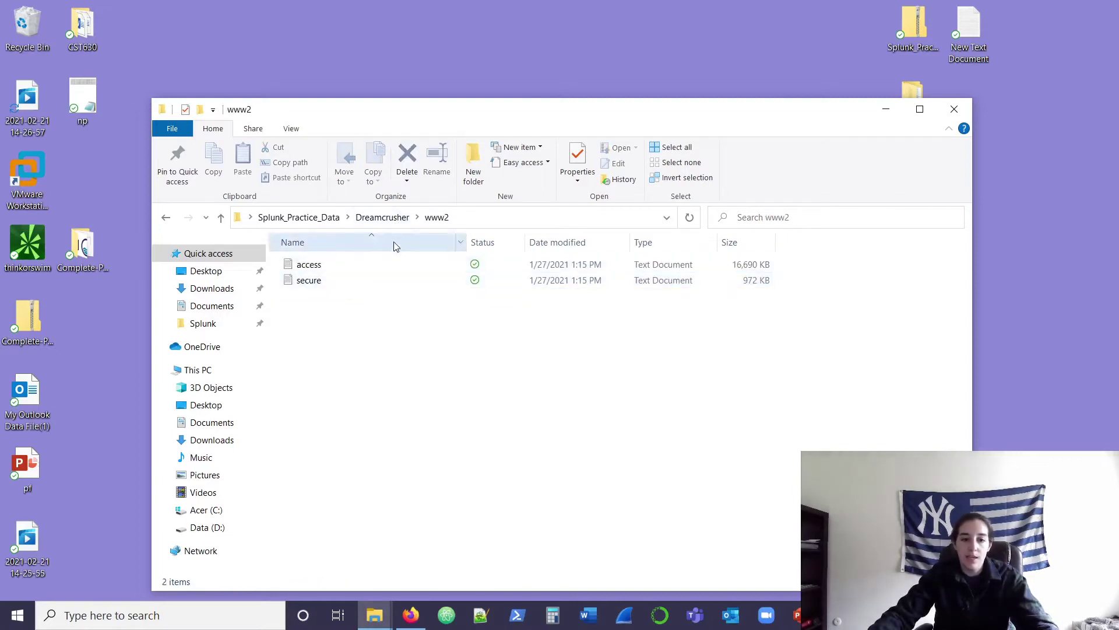
pyautogui.click(385, 217)
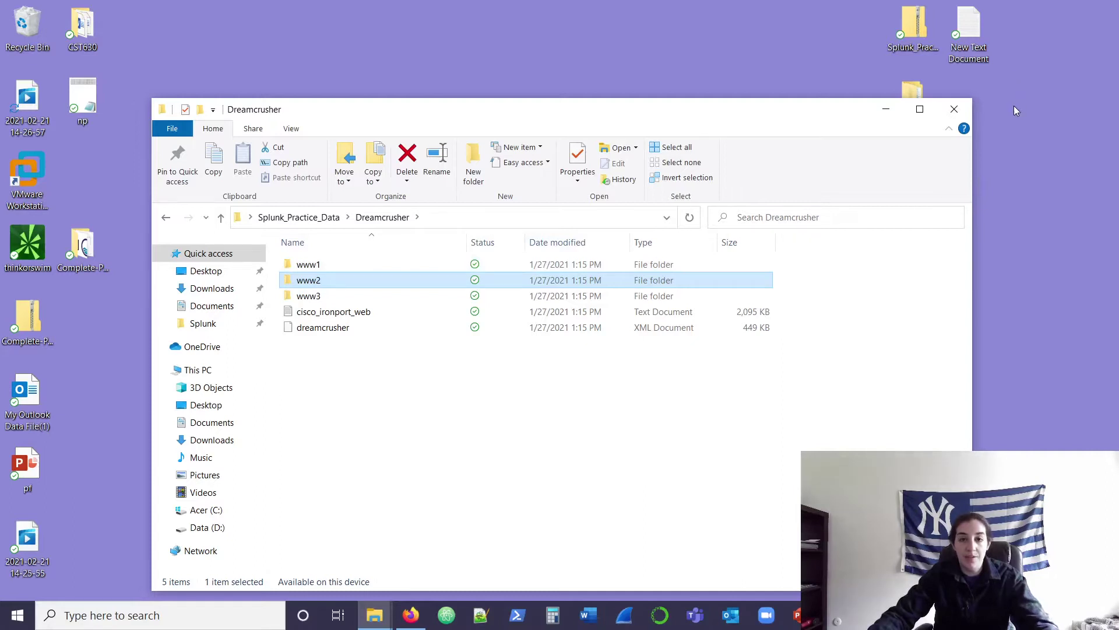
pyautogui.click(966, 118)
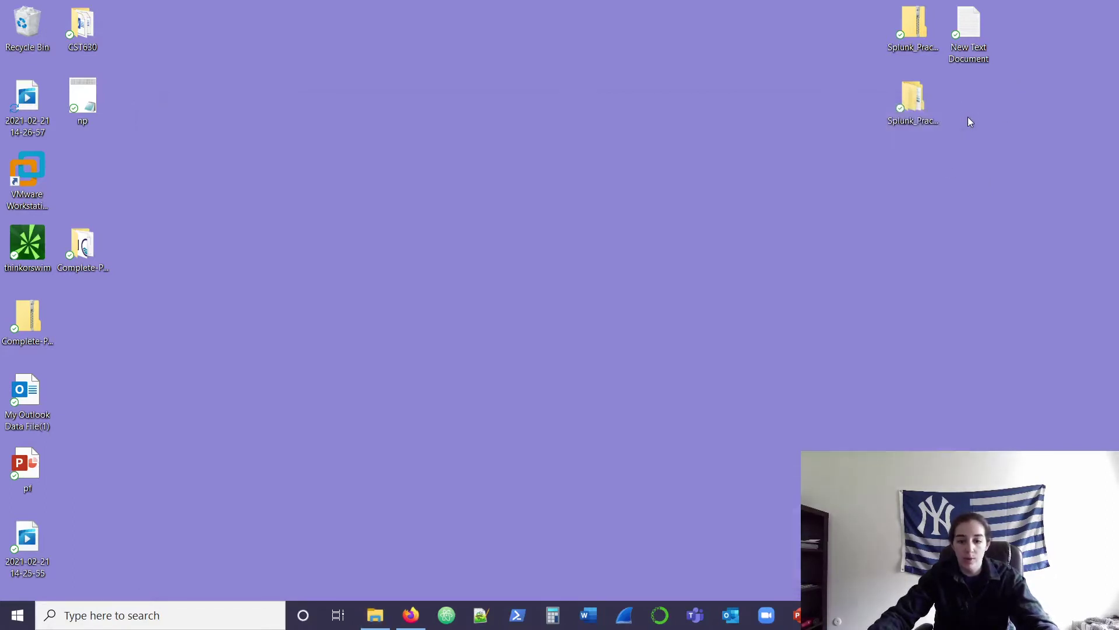
# Step: Switch to Firefox, view the Splunkbase pages for the Unix and Linux and Cisco WSA add-ons, and close both pages
pyautogui.click(411, 615)
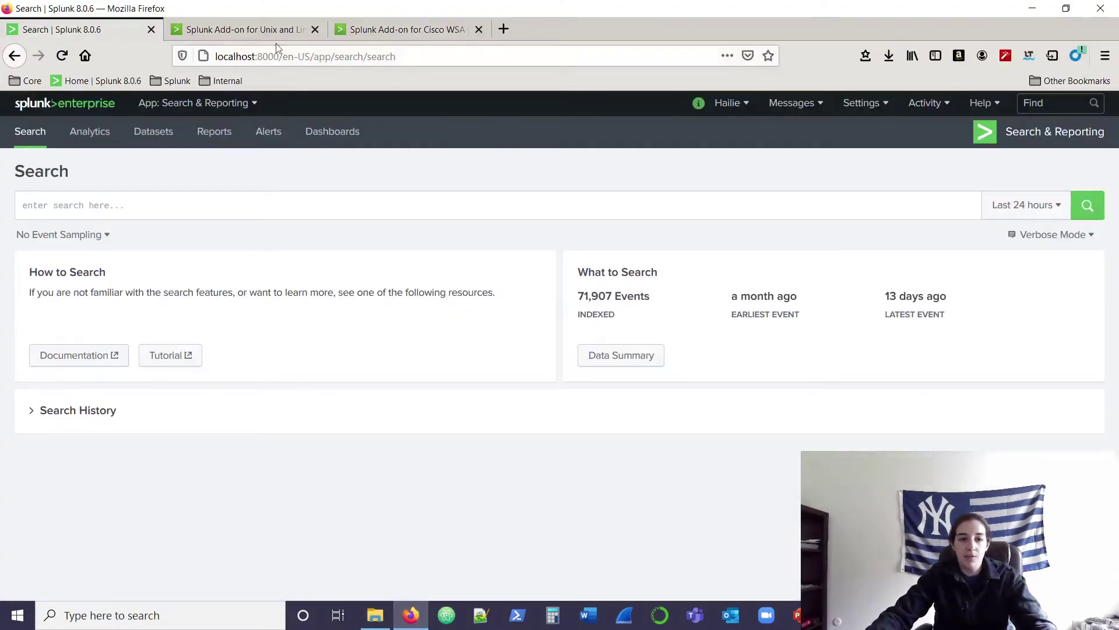
pyautogui.click(245, 29)
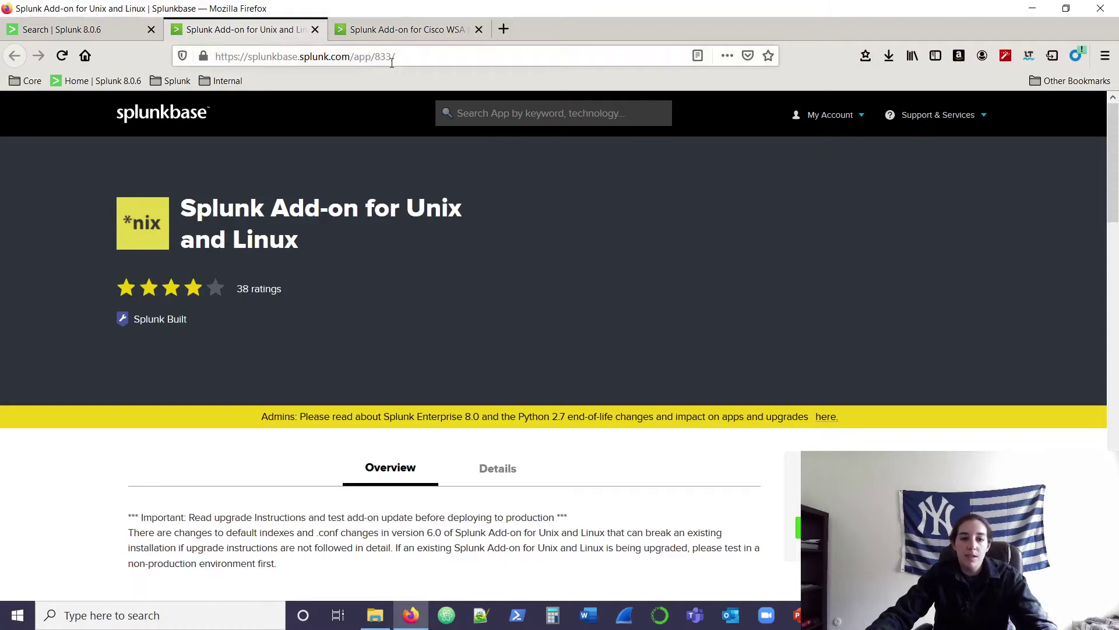
pyautogui.click(390, 34)
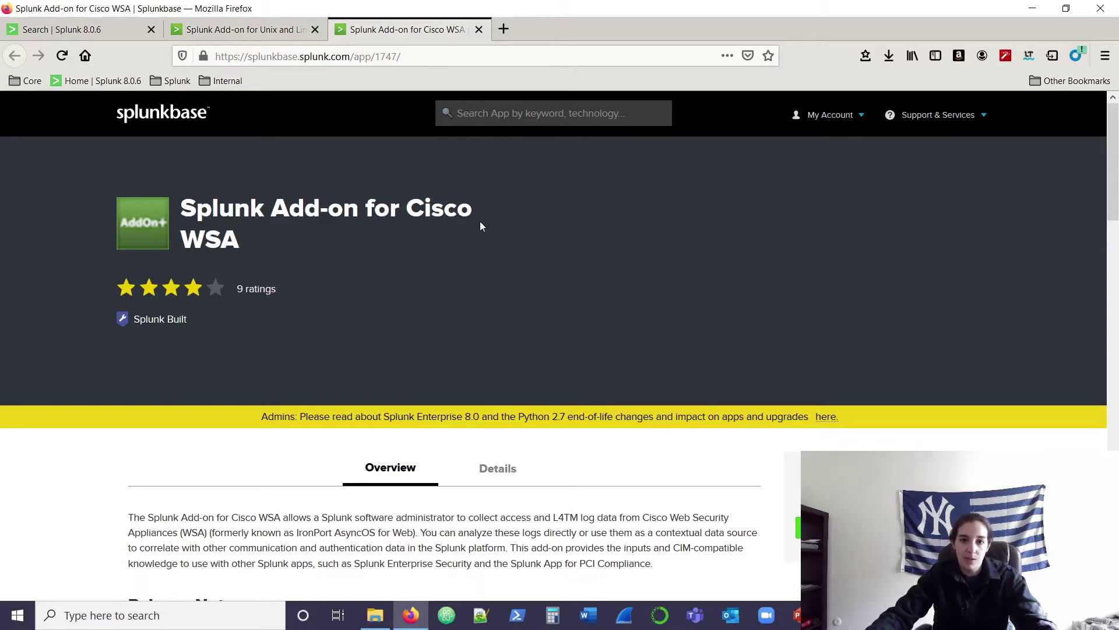
pyautogui.click(314, 31)
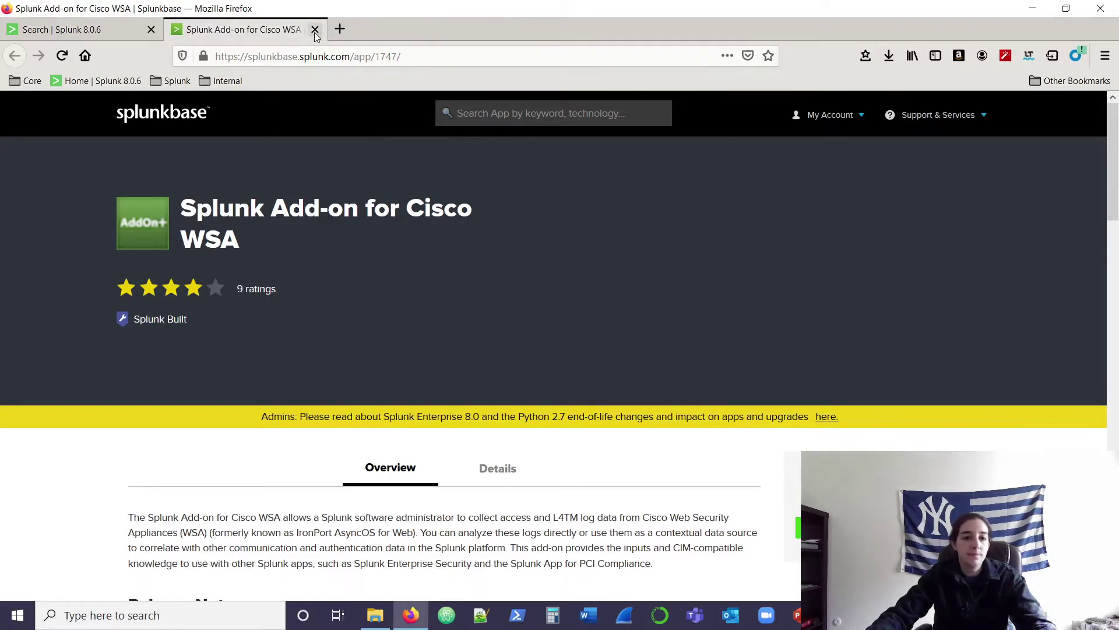
pyautogui.click(315, 32)
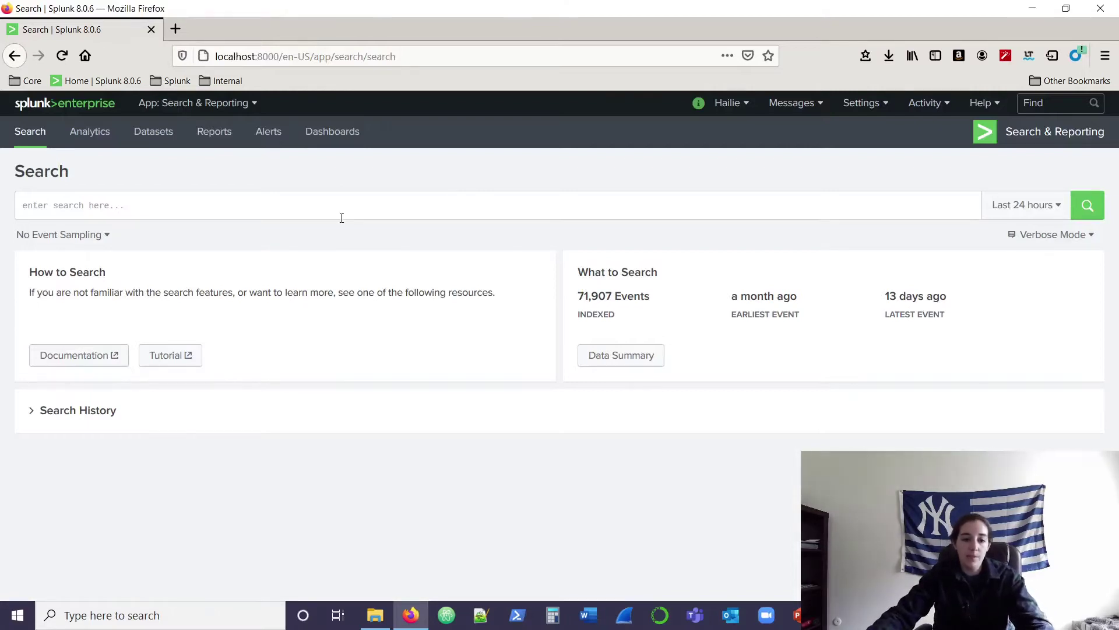
# Step: Start adding data to Splunk by file upload, using access.log from the Dreamcrusher www1 folder as the source
pyautogui.click(868, 114)
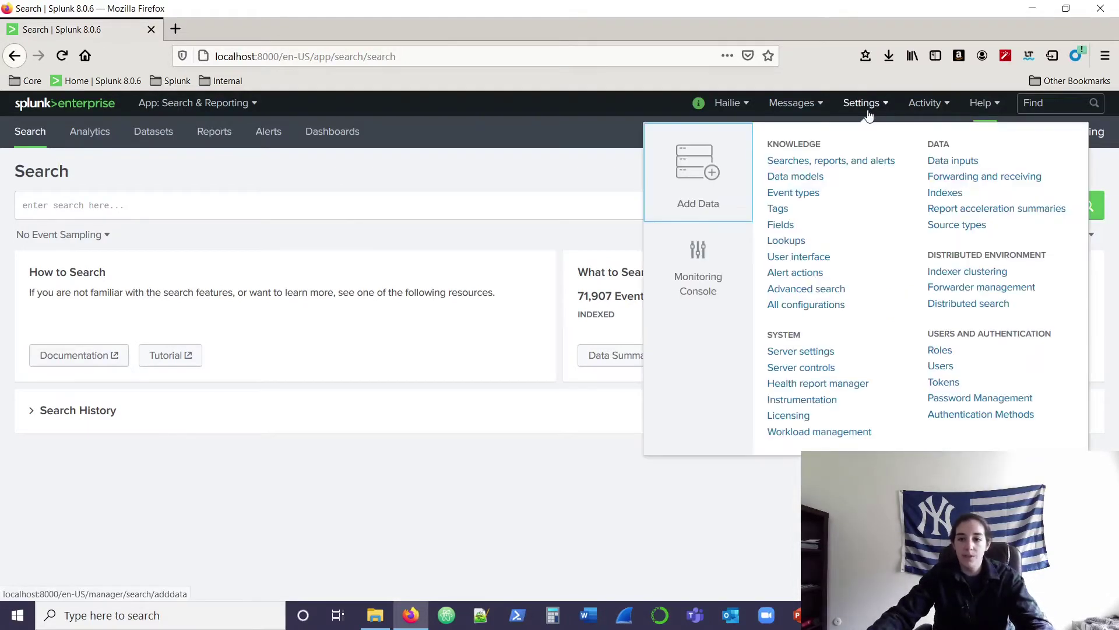
pyautogui.click(711, 170)
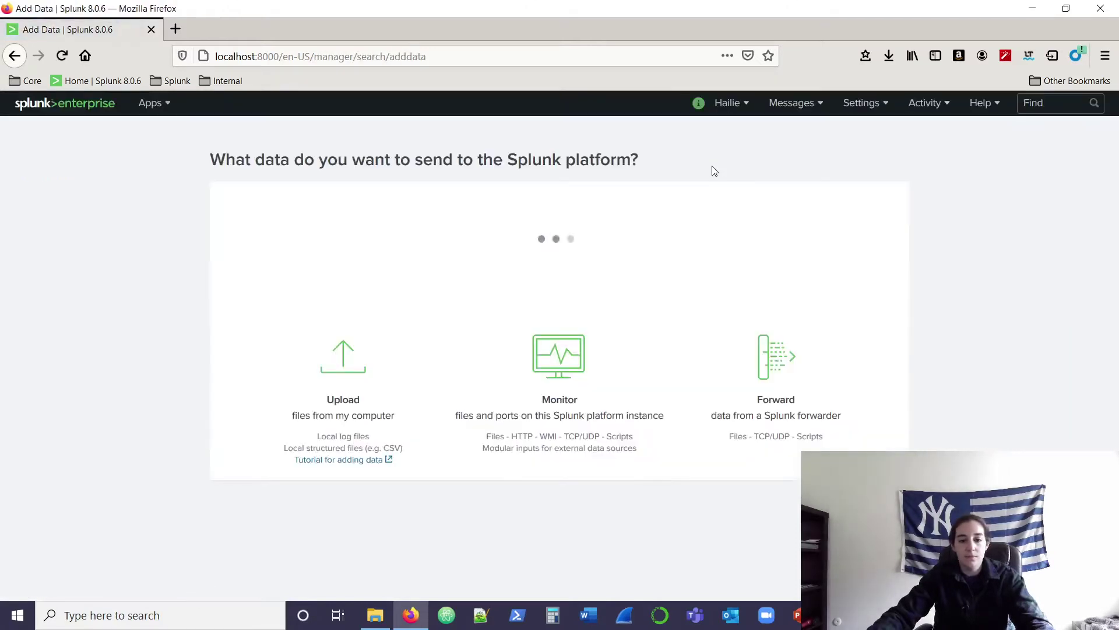
pyautogui.click(369, 544)
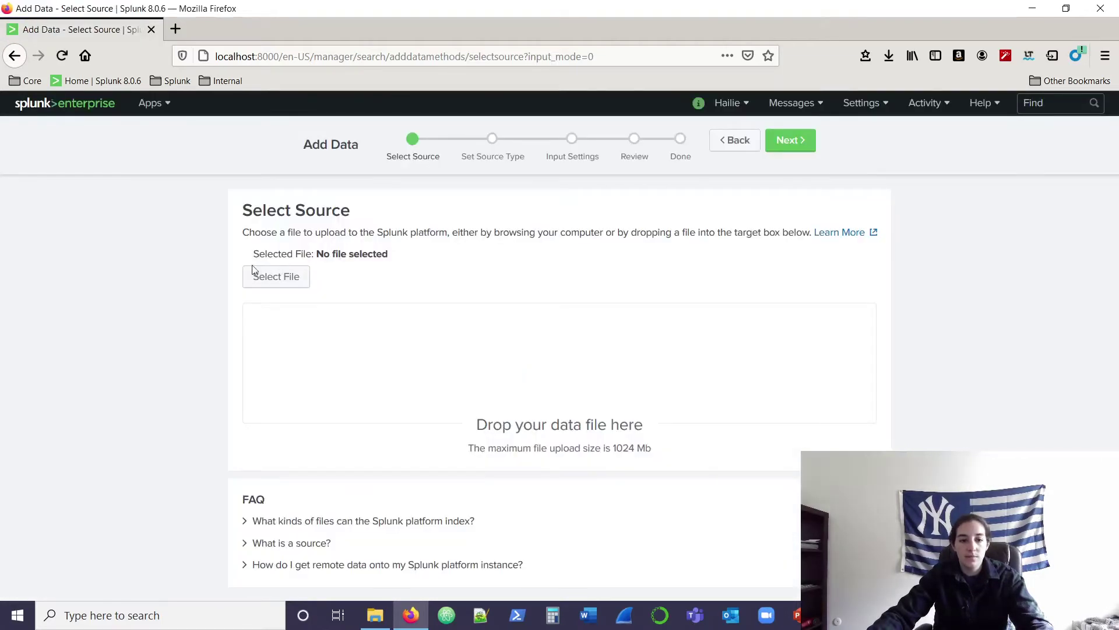
pyautogui.click(254, 271)
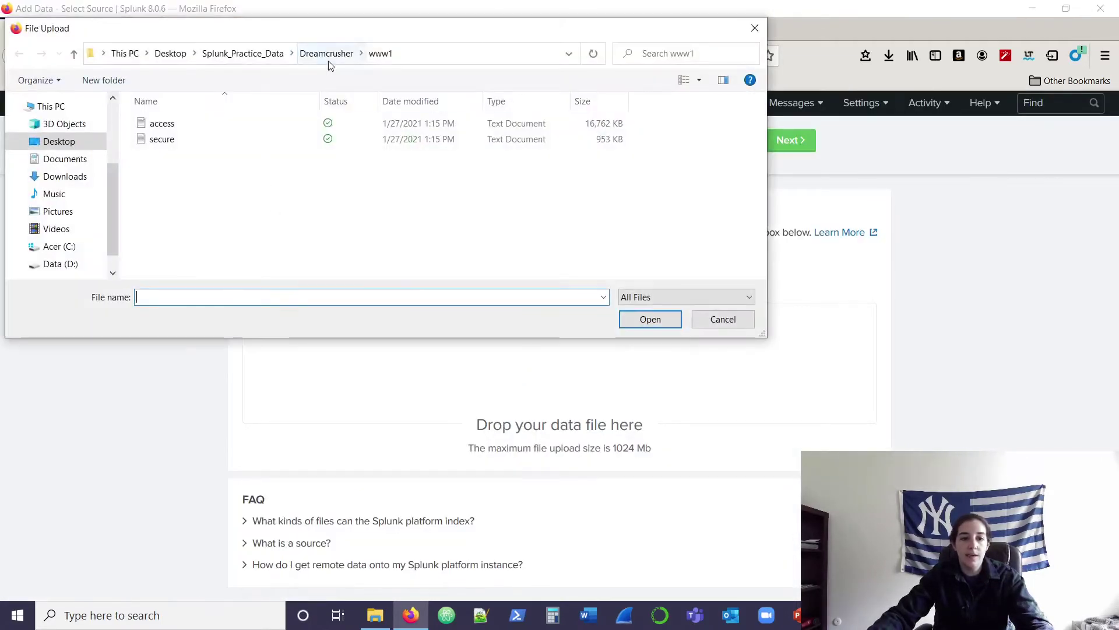
pyautogui.click(327, 59)
pyautogui.click(246, 57)
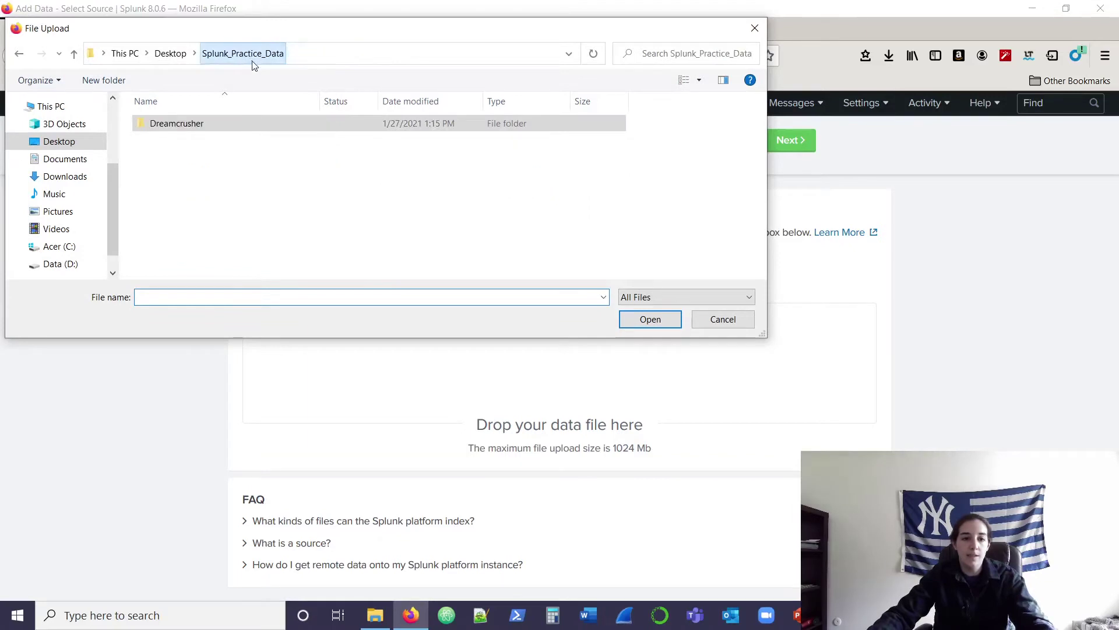
pyautogui.doubleClick(216, 124)
pyautogui.doubleClick(215, 124)
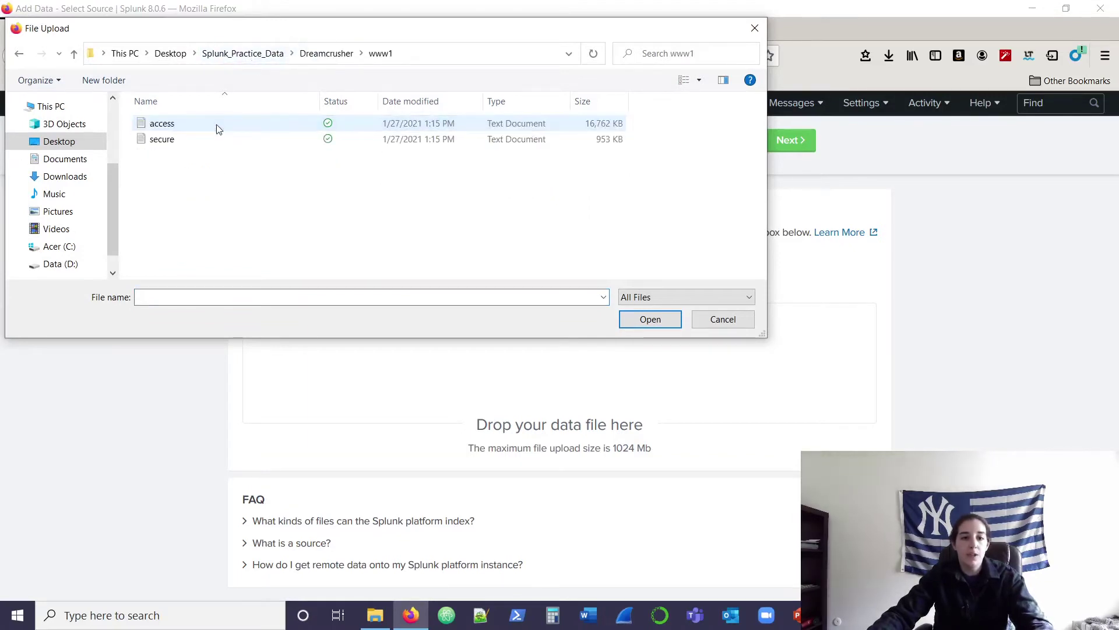
pyautogui.click(215, 124)
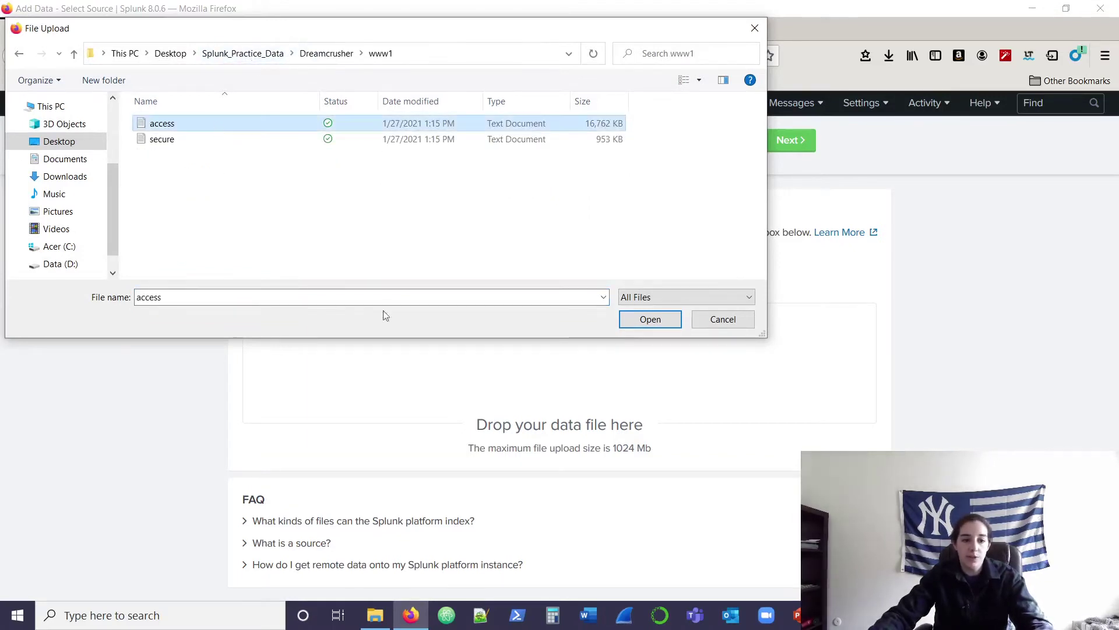
pyautogui.click(650, 319)
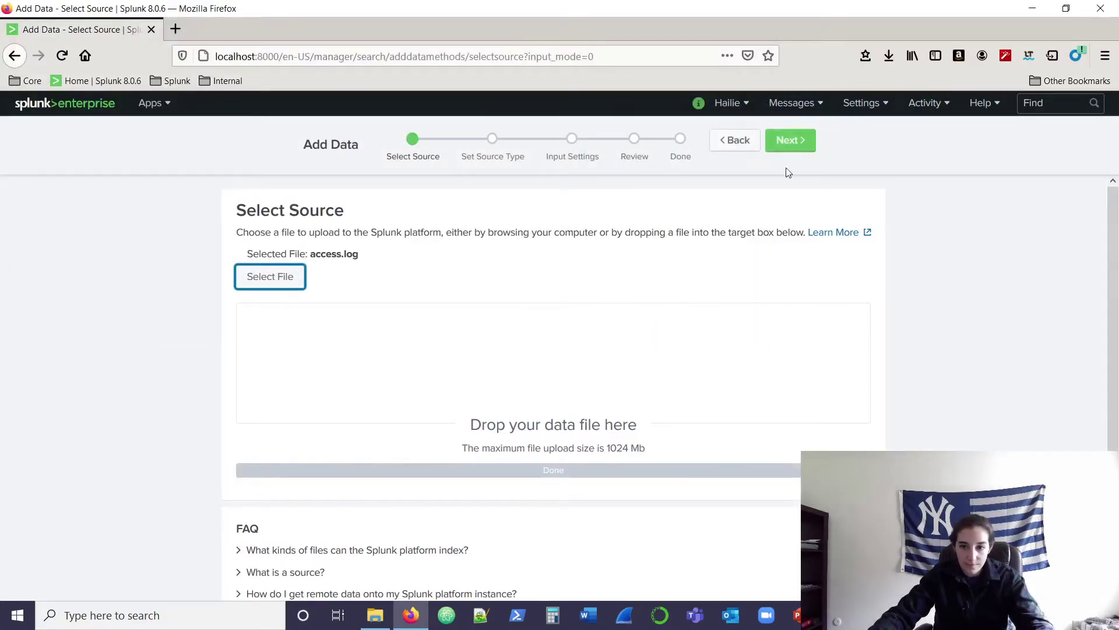
pyautogui.click(790, 141)
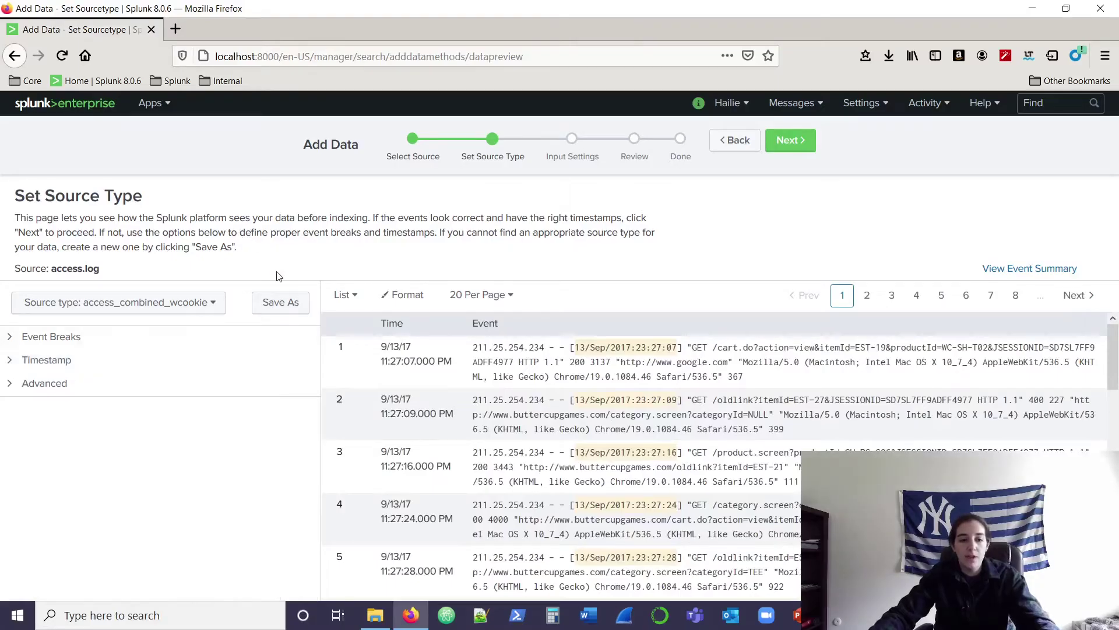
# Step: Set the source type of access.log to the web type access_combined and continue to the input settings
pyautogui.click(210, 304)
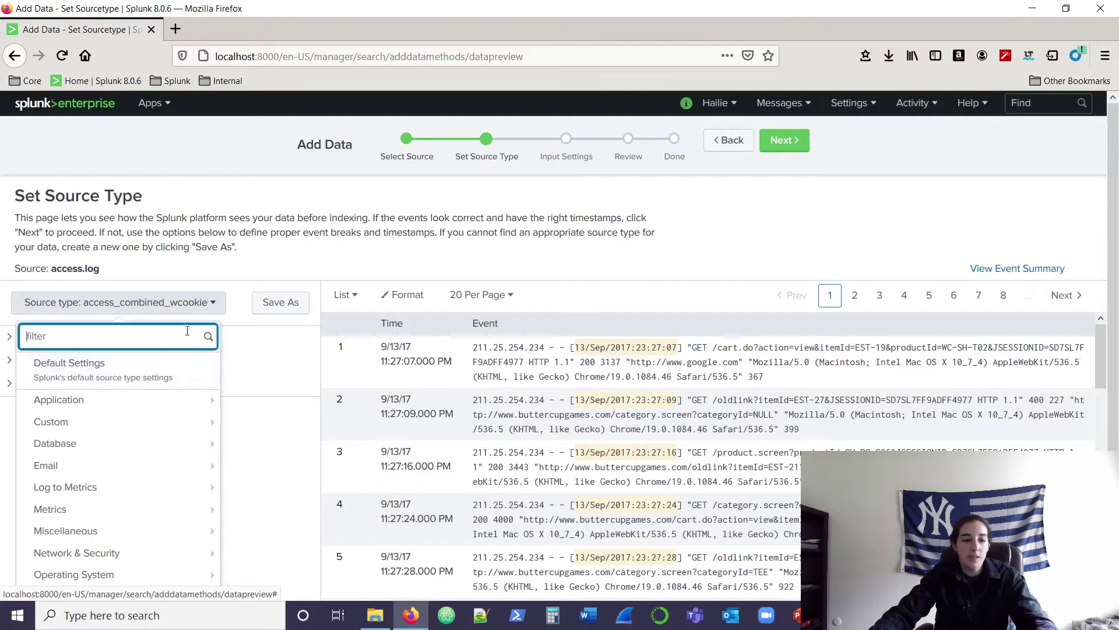
pyautogui.moveTo(173, 410)
pyautogui.scroll(-1, 173, 410)
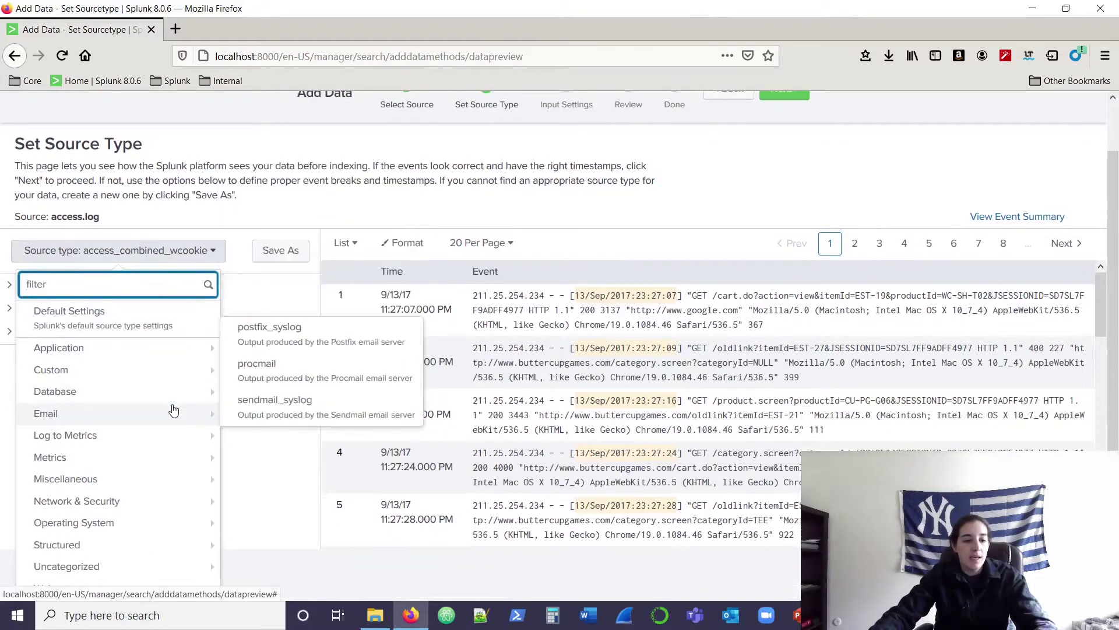
pyautogui.moveTo(82, 594)
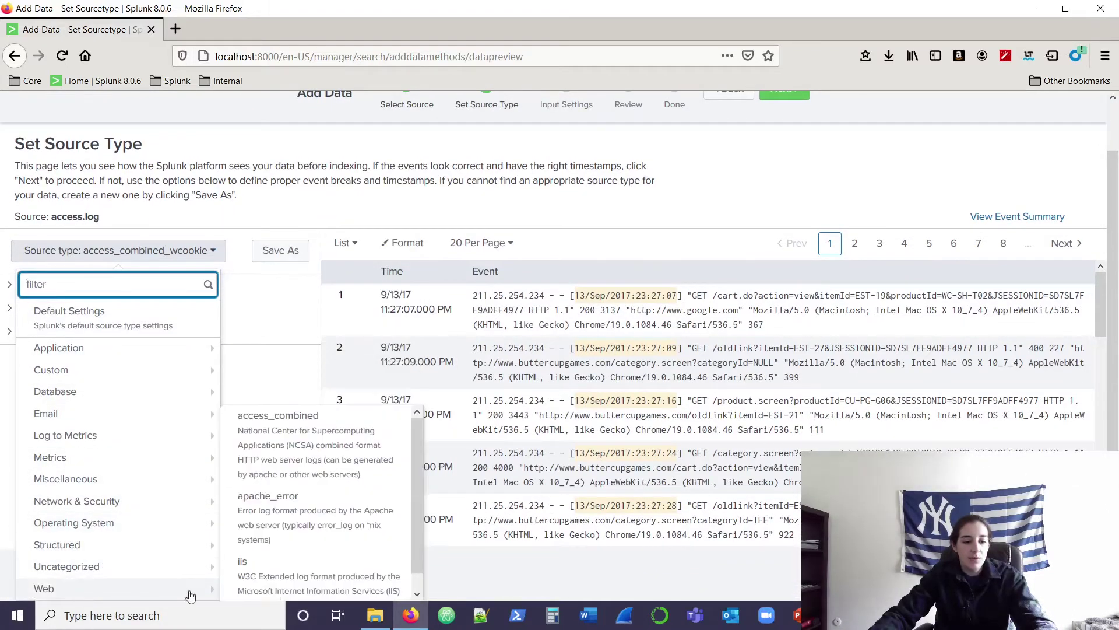
pyautogui.click(370, 435)
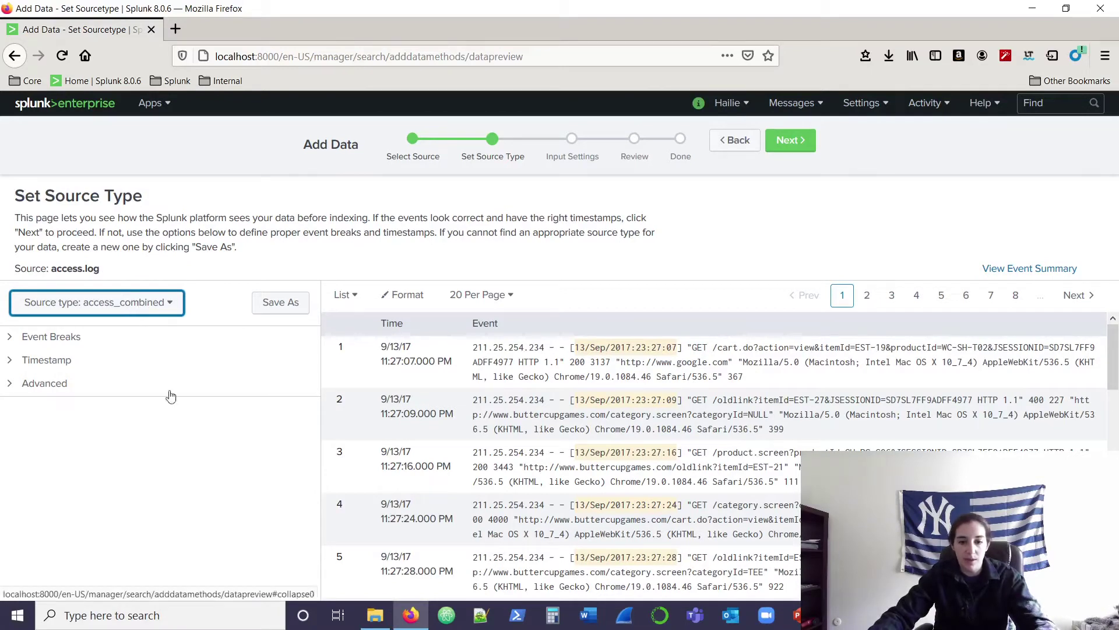
pyautogui.click(790, 140)
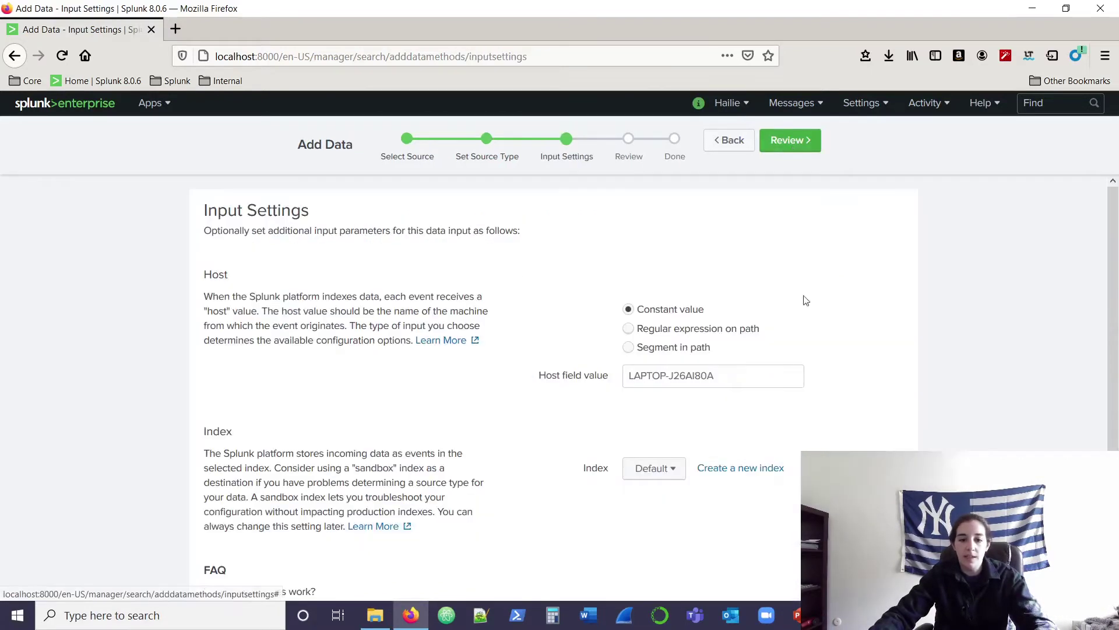
# Step: Set the host field value to www1 and create a new events index named web for the upload
pyautogui.tripleClick(755, 379)
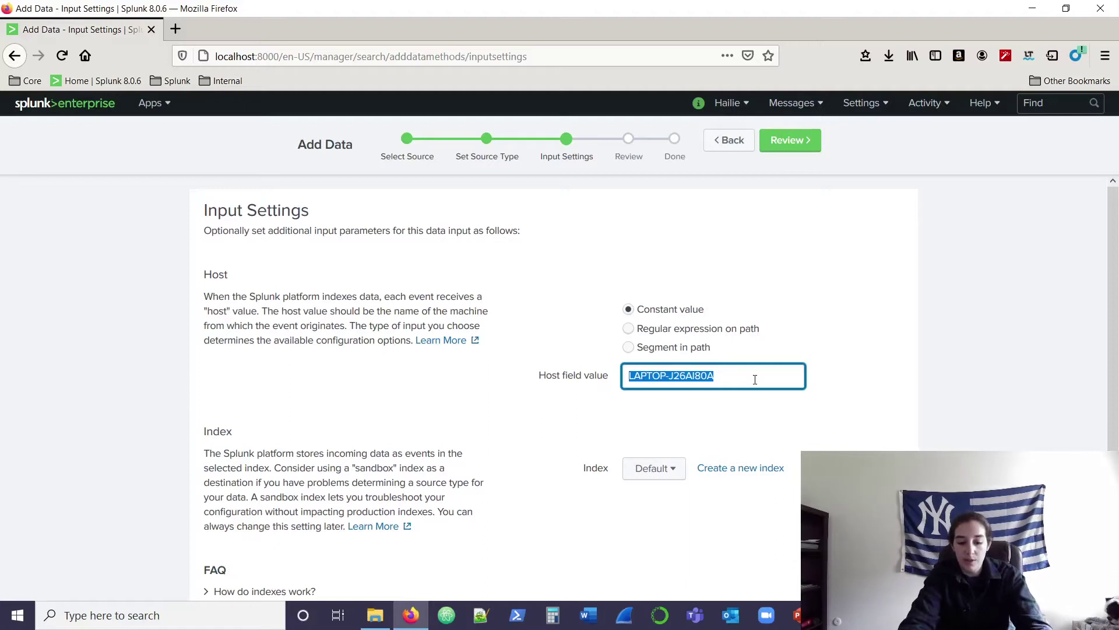
pyautogui.write('www1')
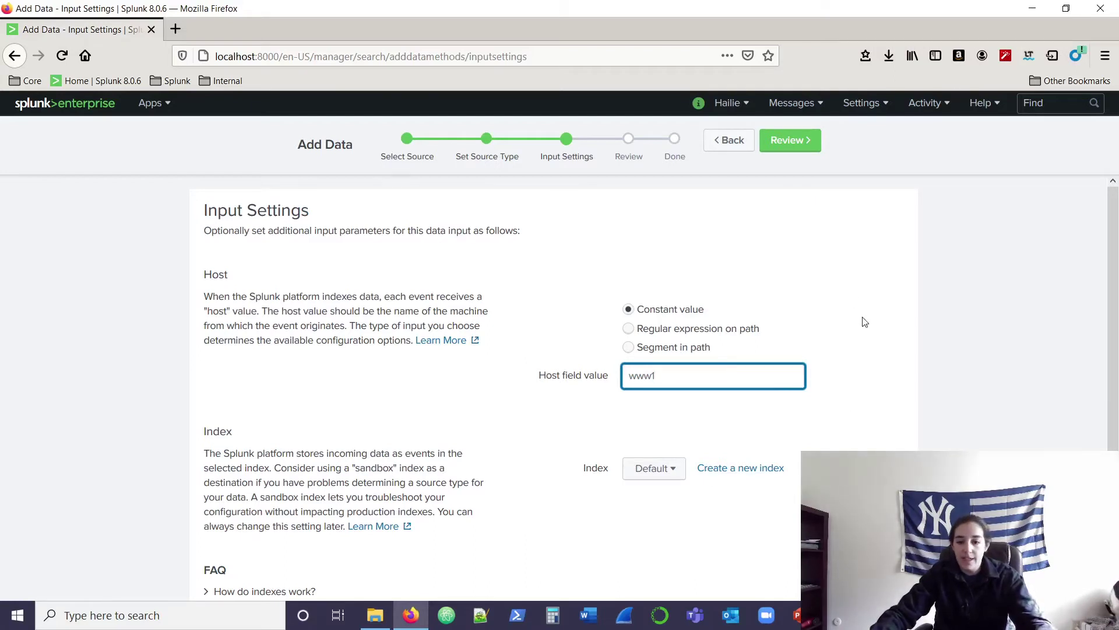
pyautogui.click(748, 468)
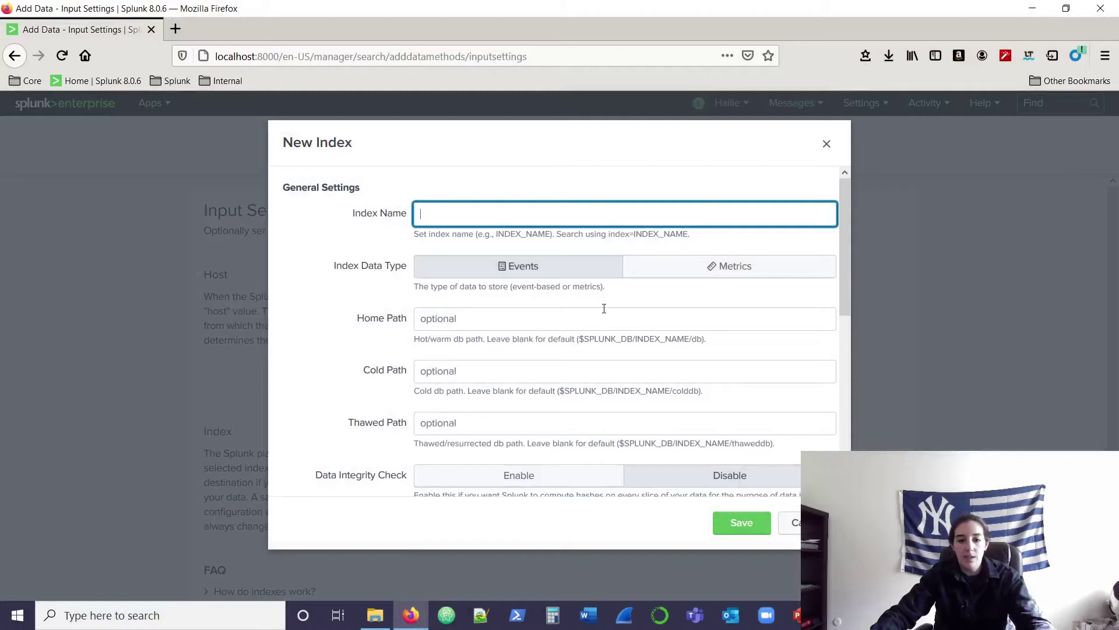
pyautogui.click(742, 527)
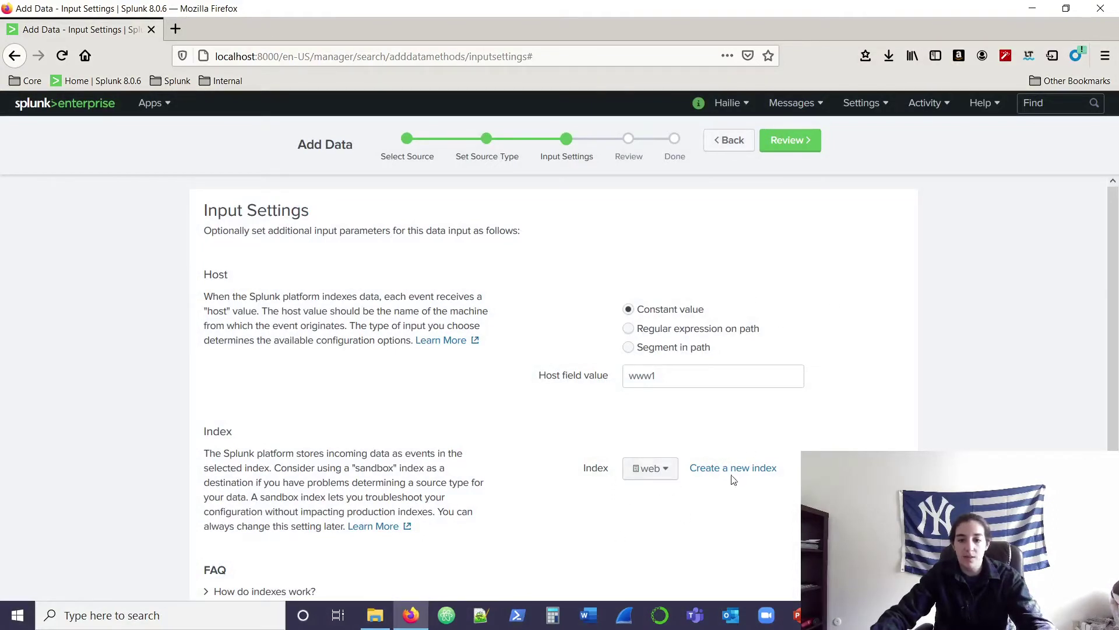
# Step: Review the input summary and submit the access.log upload
pyautogui.click(787, 152)
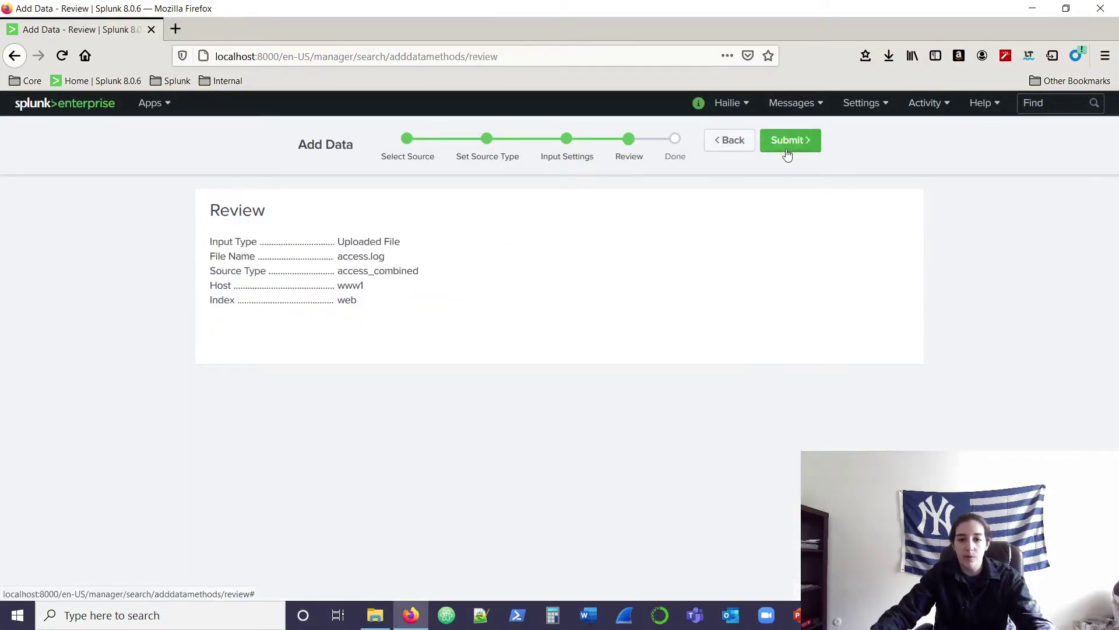
pyautogui.click(786, 149)
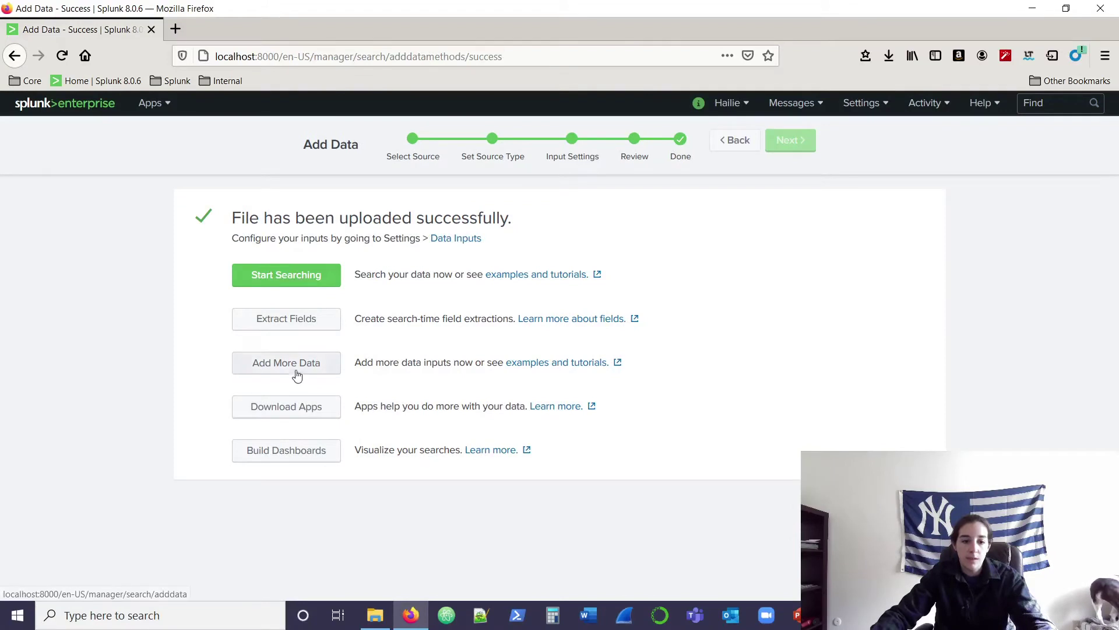
# Step: Start another file upload using secure.log from the Dreamcrusher www1 folder as the source and continue to the source type
pyautogui.click(295, 368)
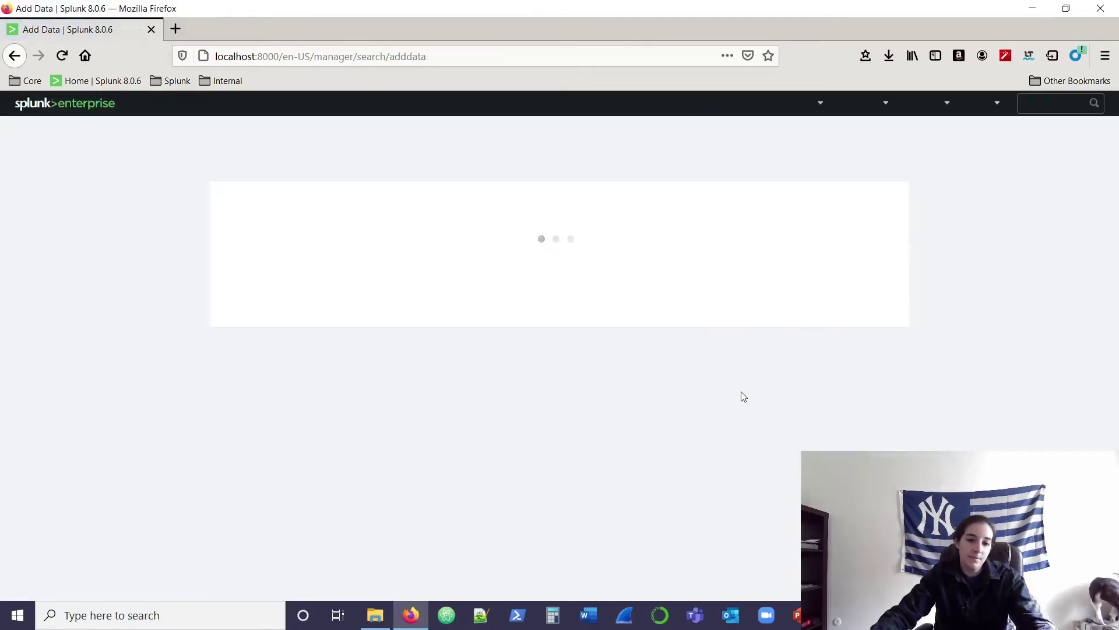
pyautogui.click(354, 397)
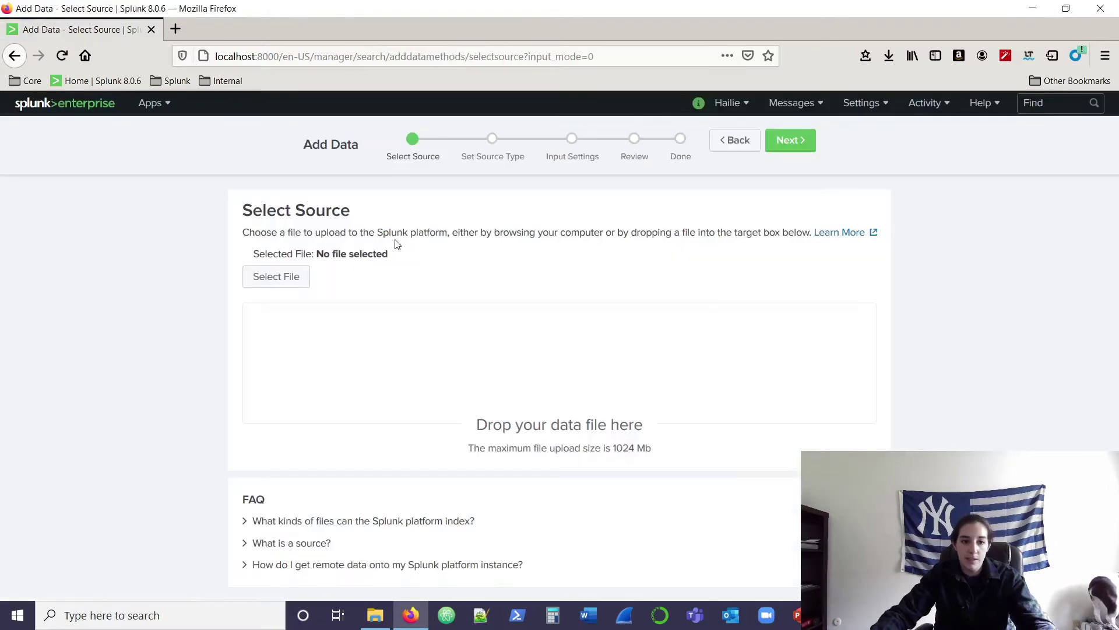
pyautogui.click(276, 277)
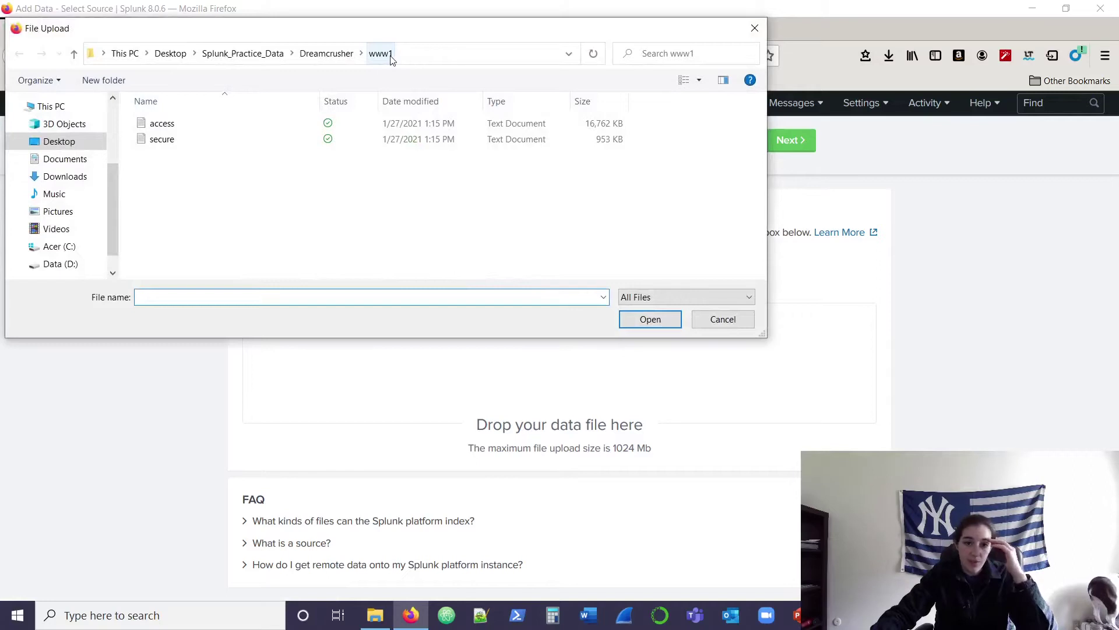
pyautogui.click(229, 141)
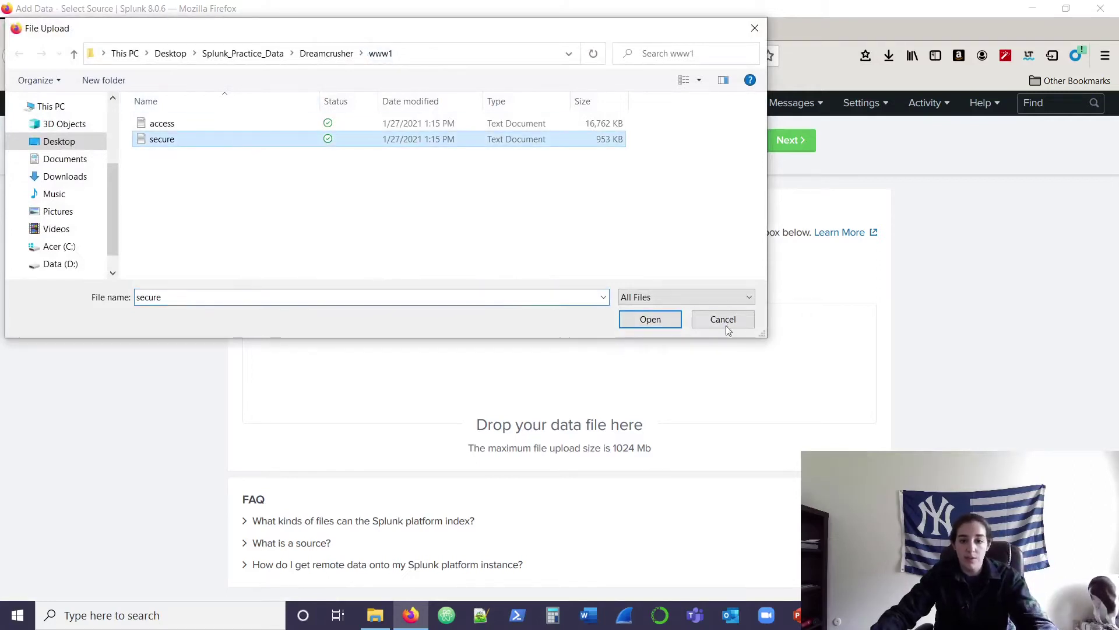
pyautogui.click(650, 320)
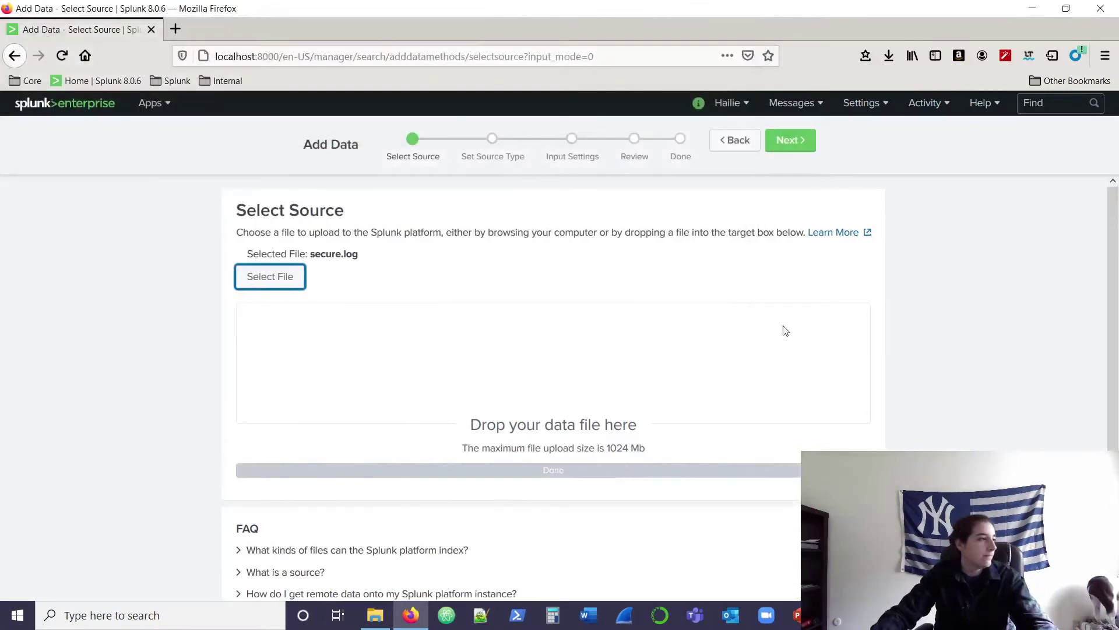
pyautogui.click(784, 142)
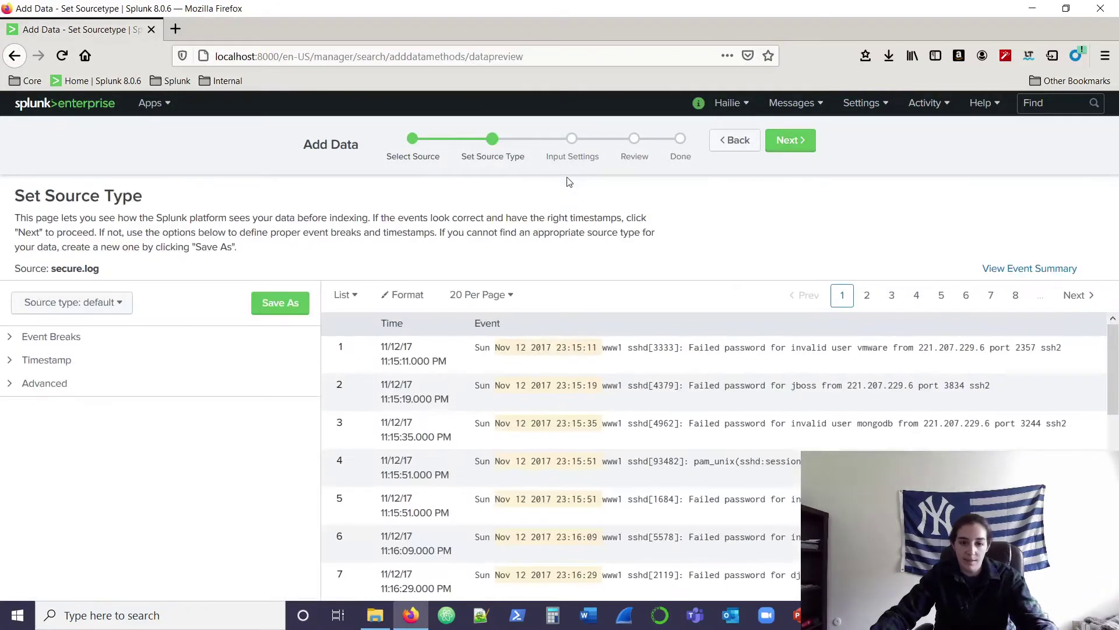
# Step: Set the source type of secure.log to the operating system type linux_secure and continue to the input settings
pyautogui.click(117, 301)
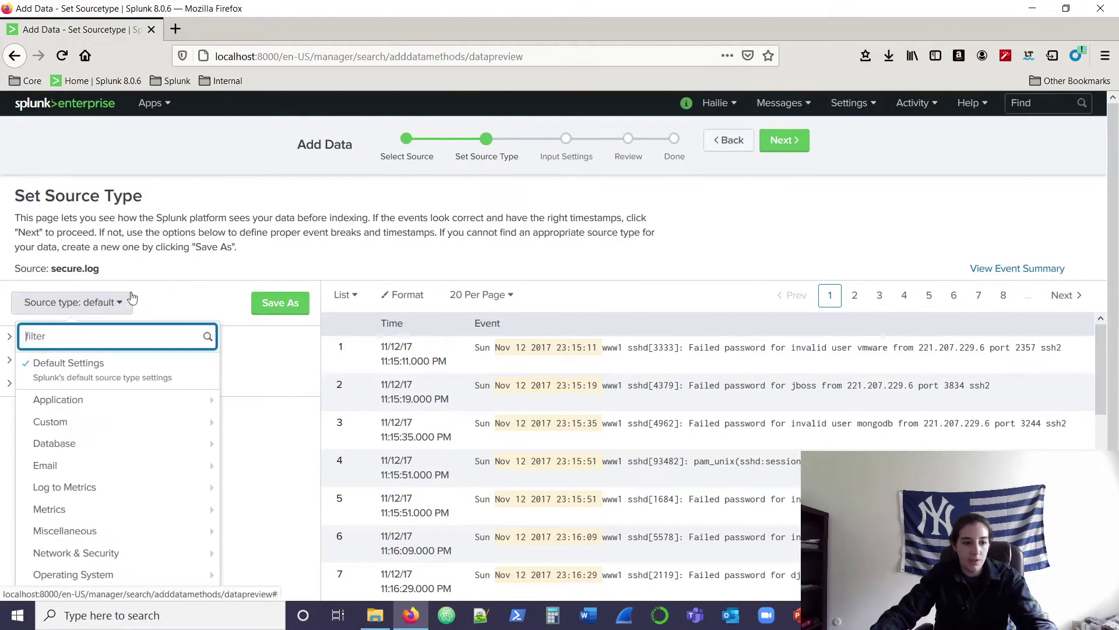
pyautogui.moveTo(150, 575)
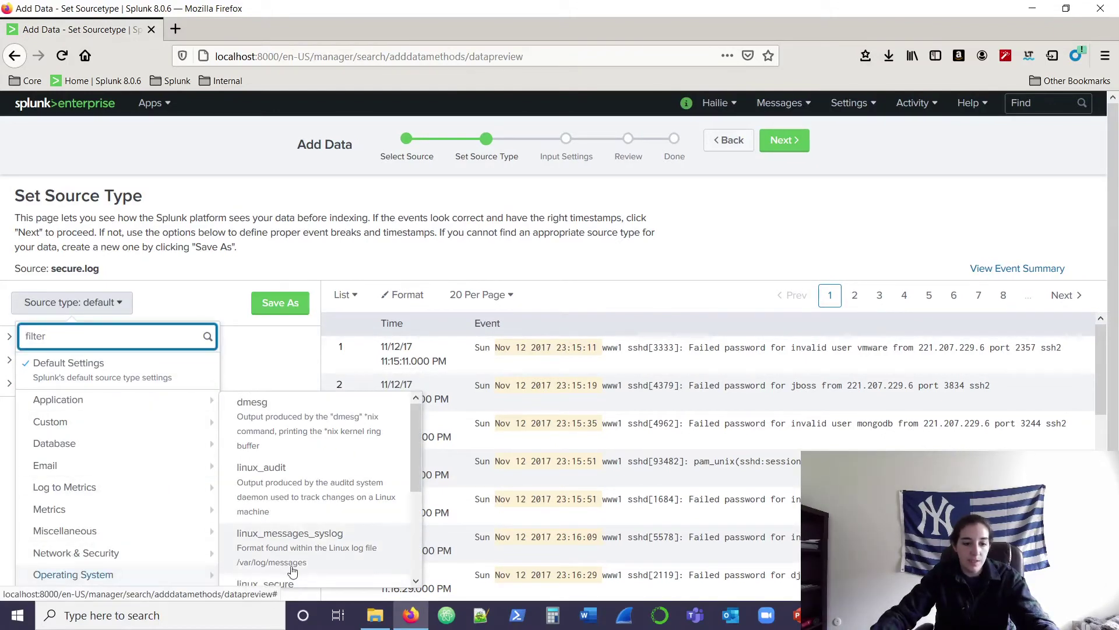
pyautogui.scroll(-2, 333, 490)
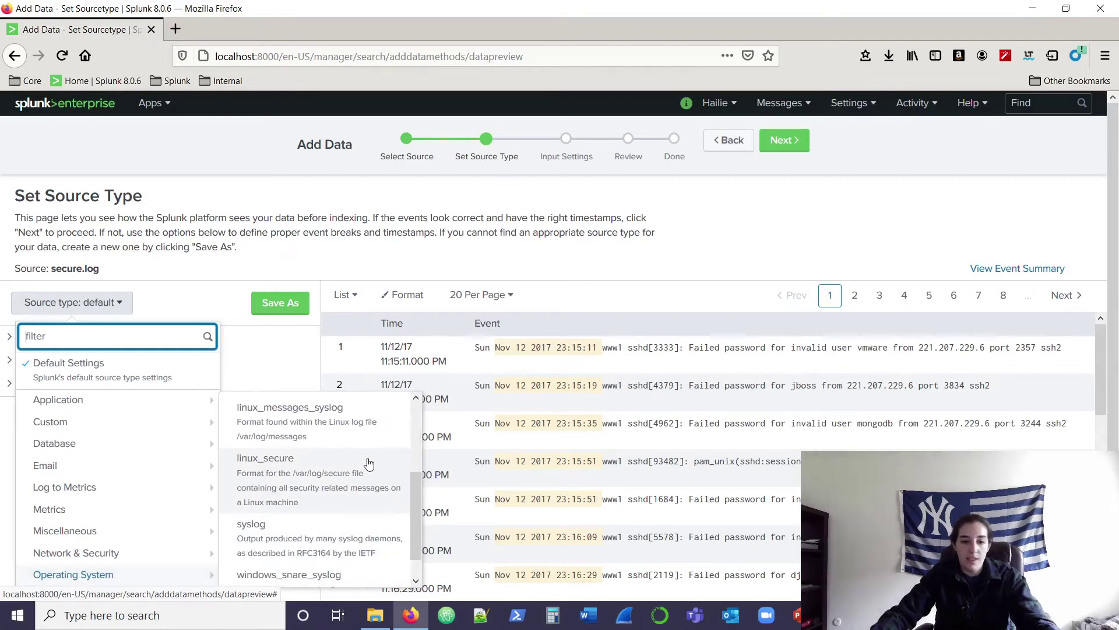
pyautogui.click(320, 472)
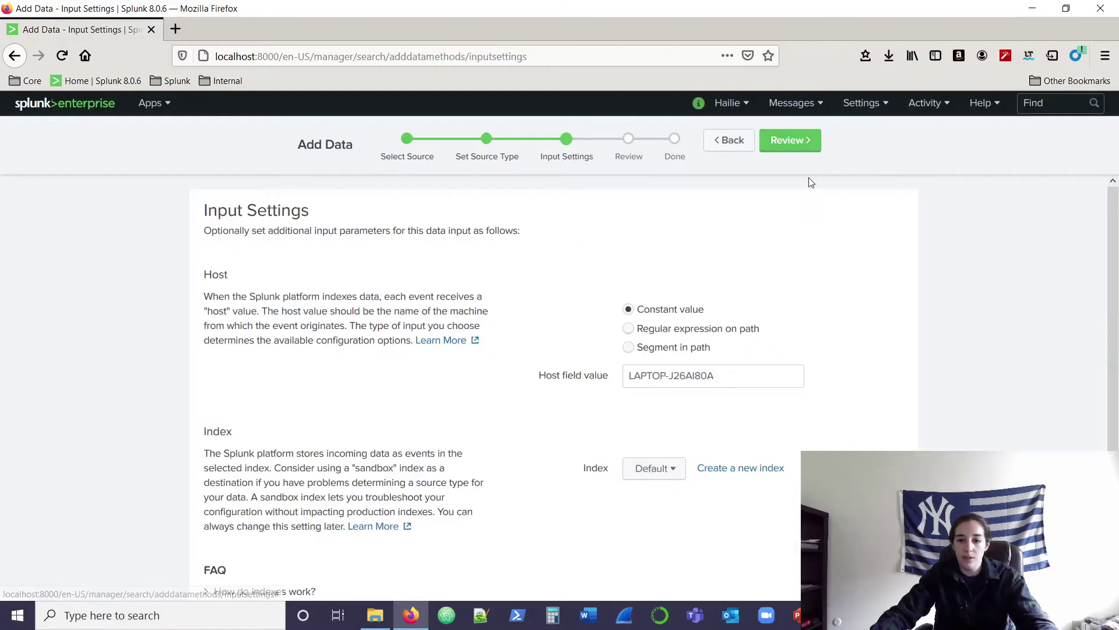
# Step: Submit the www1 secure.log upload with host field value www1 and a new events index named security
pyautogui.tripleClick(738, 373)
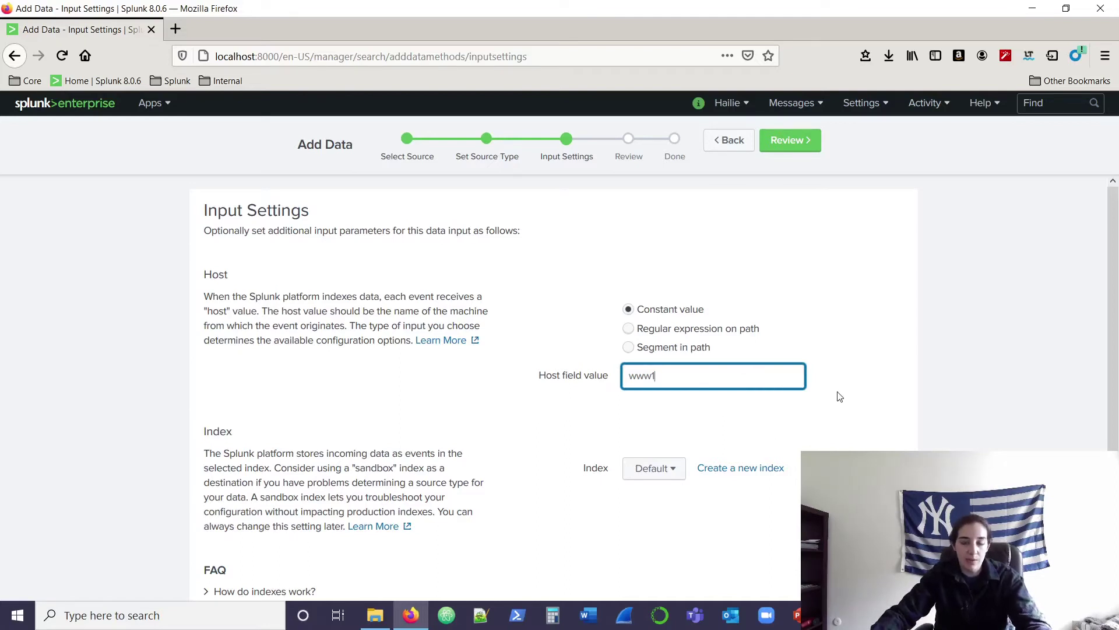
pyautogui.click(779, 470)
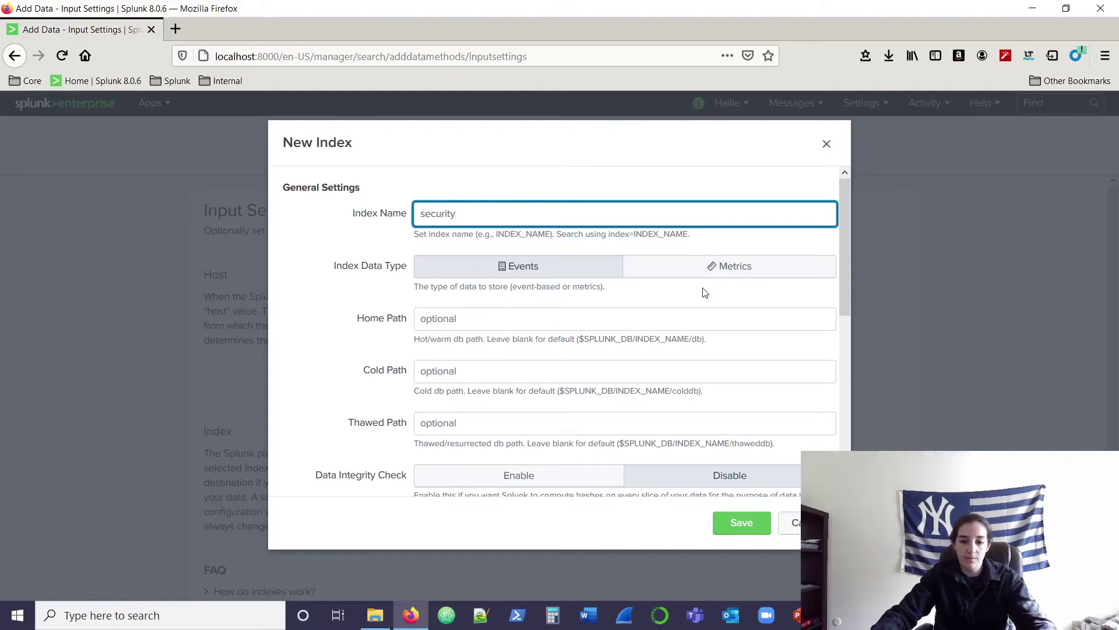
pyautogui.click(741, 522)
pyautogui.click(790, 148)
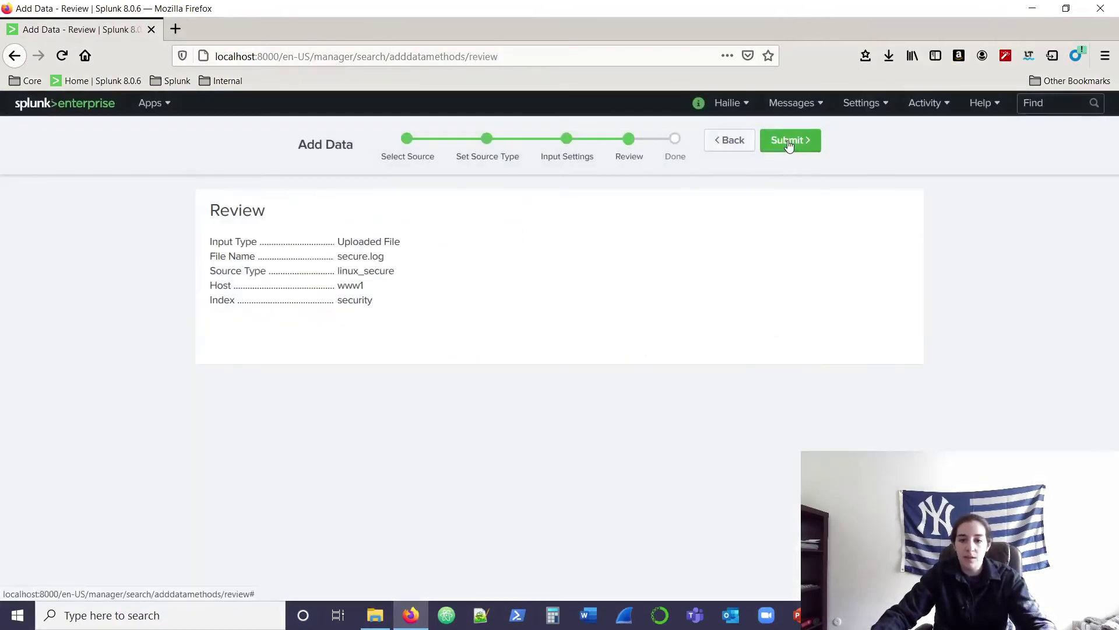
pyautogui.click(788, 140)
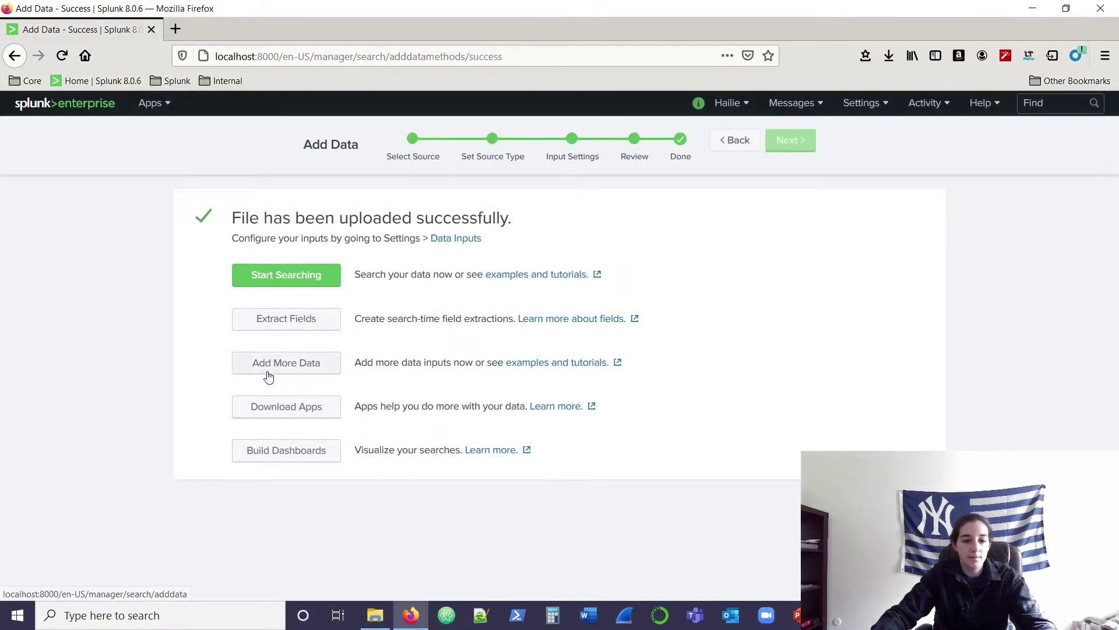
# Step: Start another file upload using access.log from the Dreamcrusher www2 folder as the source and continue to the source type
pyautogui.click(268, 372)
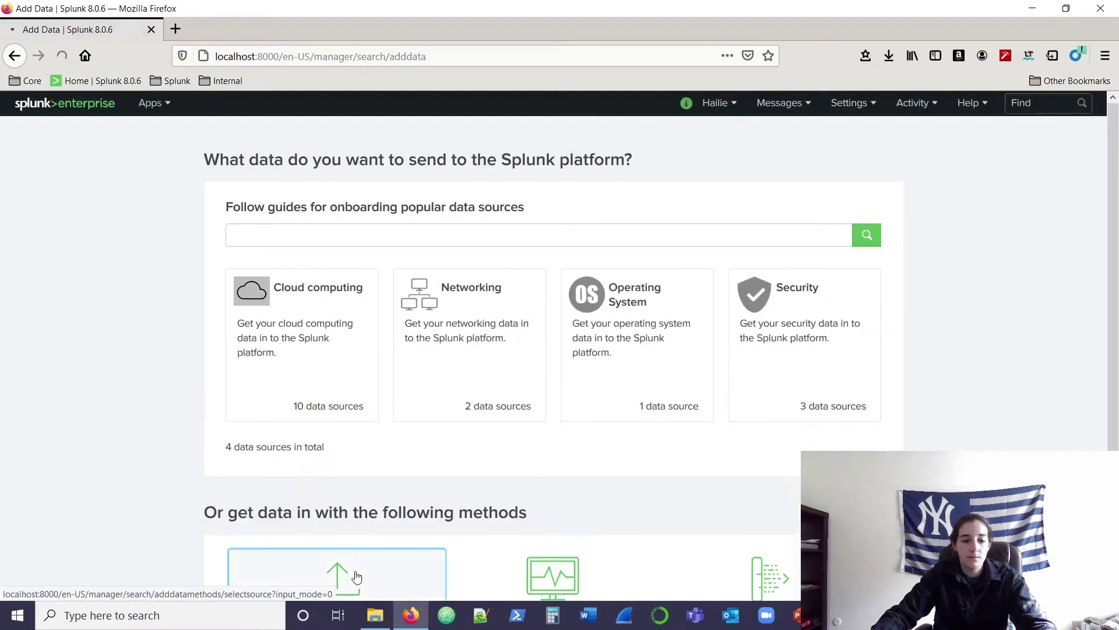
pyautogui.click(350, 574)
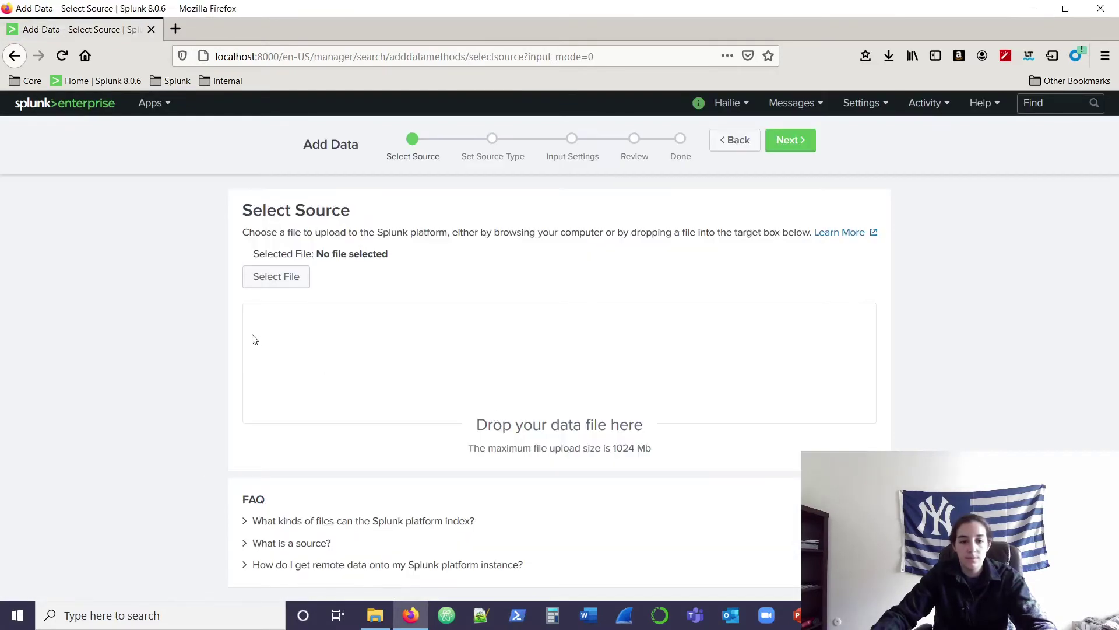
pyautogui.click(274, 278)
pyautogui.click(327, 54)
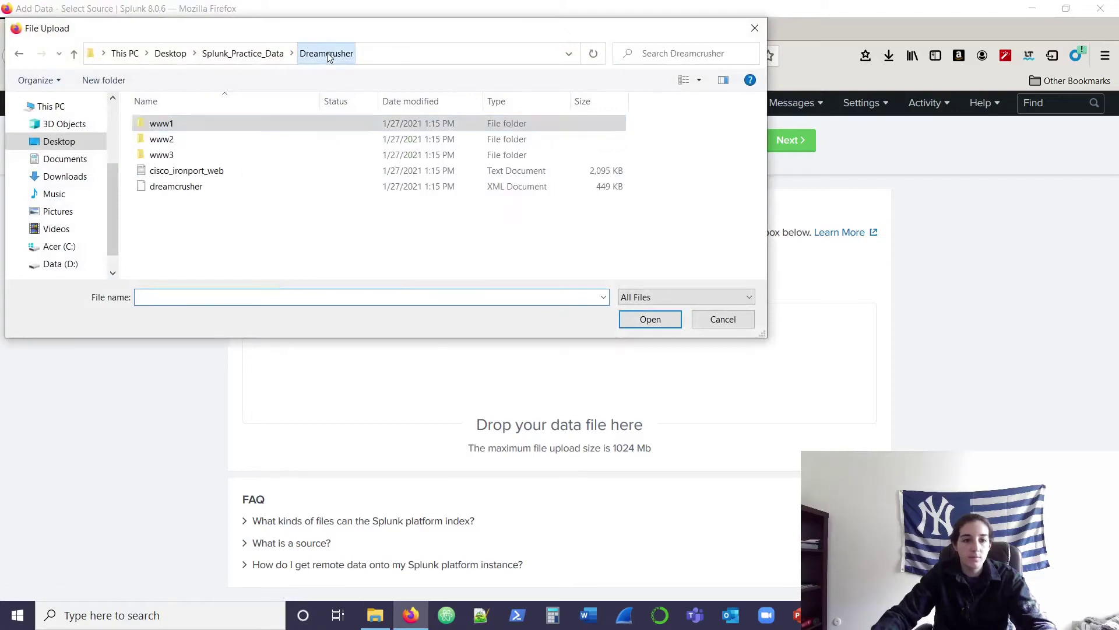
pyautogui.doubleClick(162, 139)
pyautogui.click(219, 125)
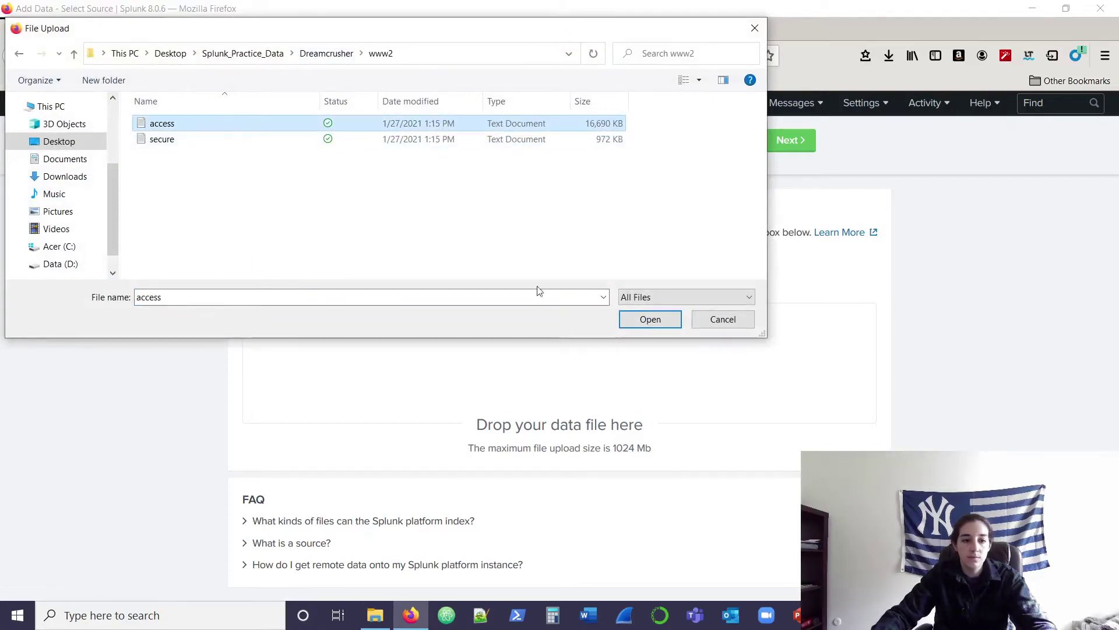
pyautogui.click(650, 320)
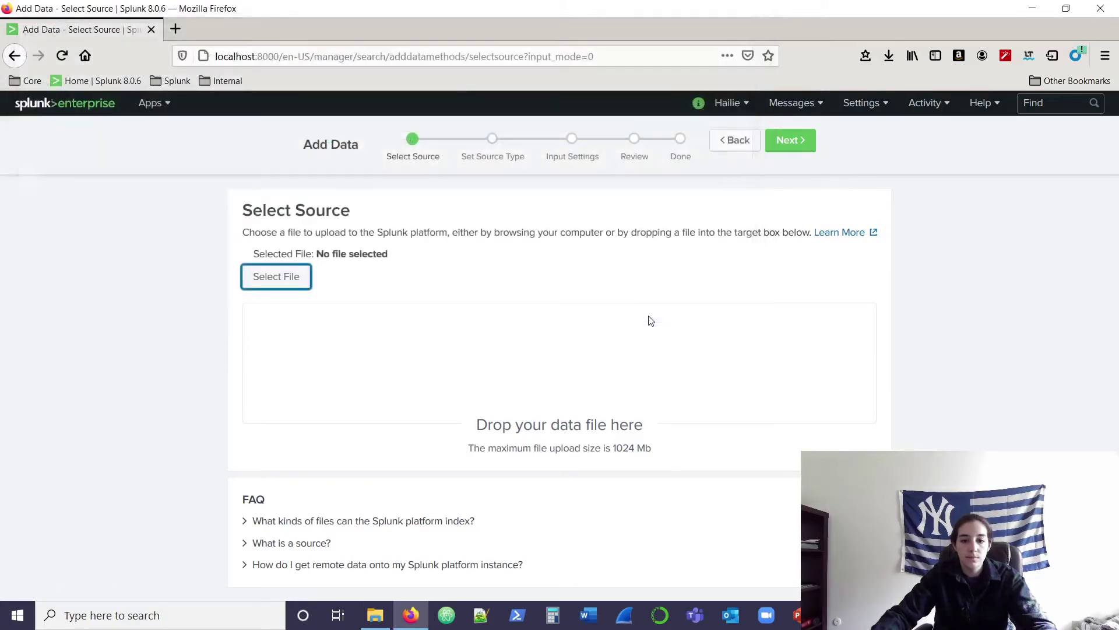
pyautogui.click(794, 143)
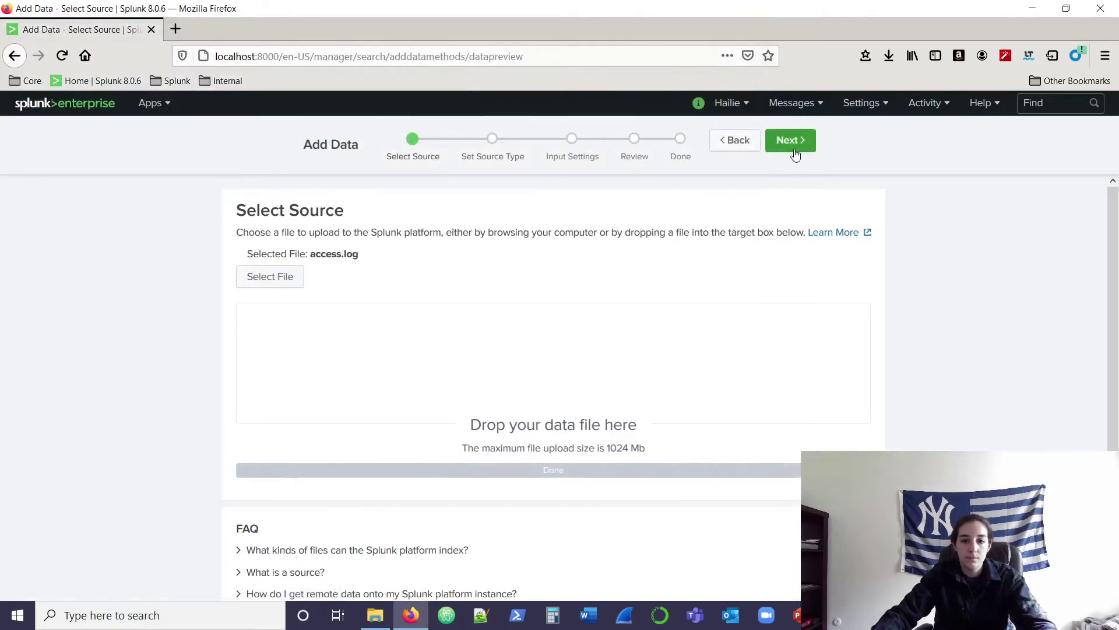
# Step: Set the source type of the www2 access.log to the web type access_combined and continue to the input settings
pyautogui.click(198, 303)
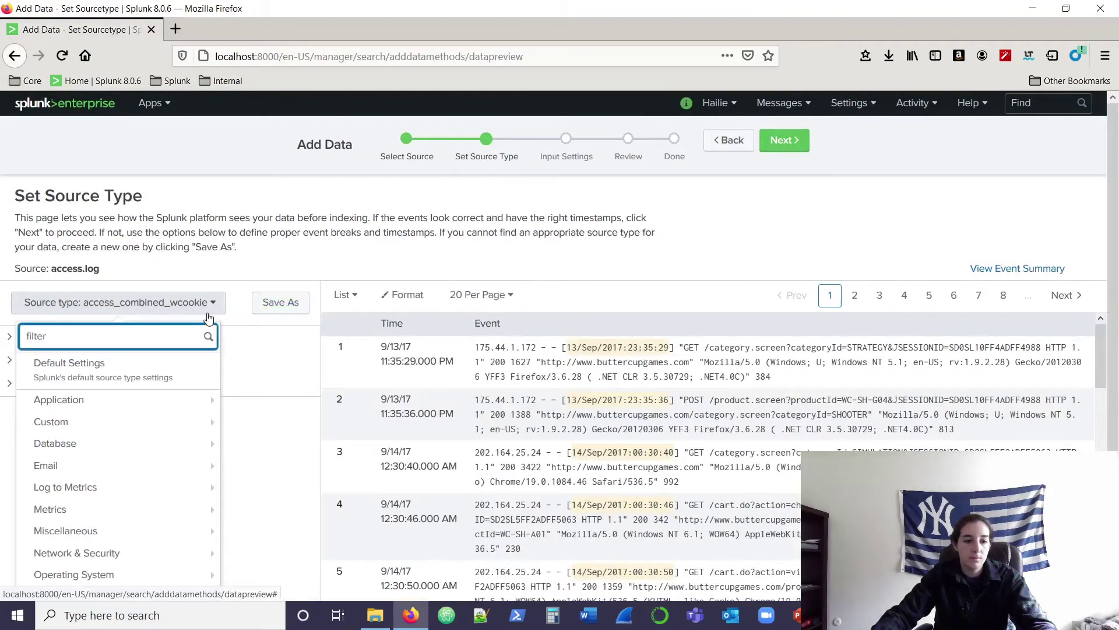
pyautogui.scroll(-1, 146, 496)
pyautogui.moveTo(192, 566)
pyautogui.moveTo(187, 588)
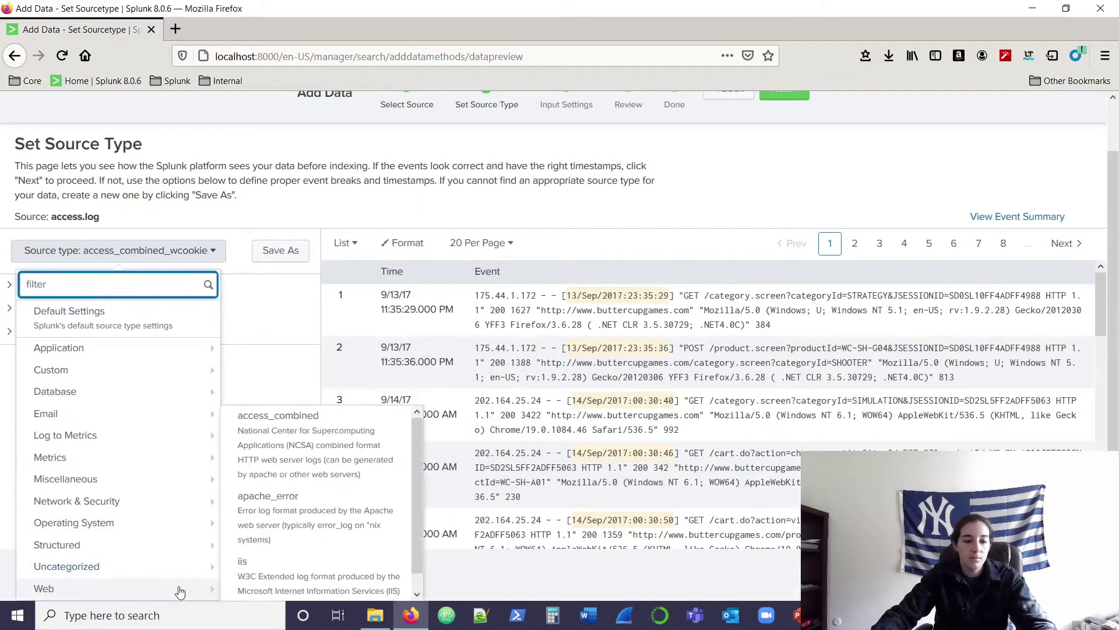
pyautogui.click(262, 413)
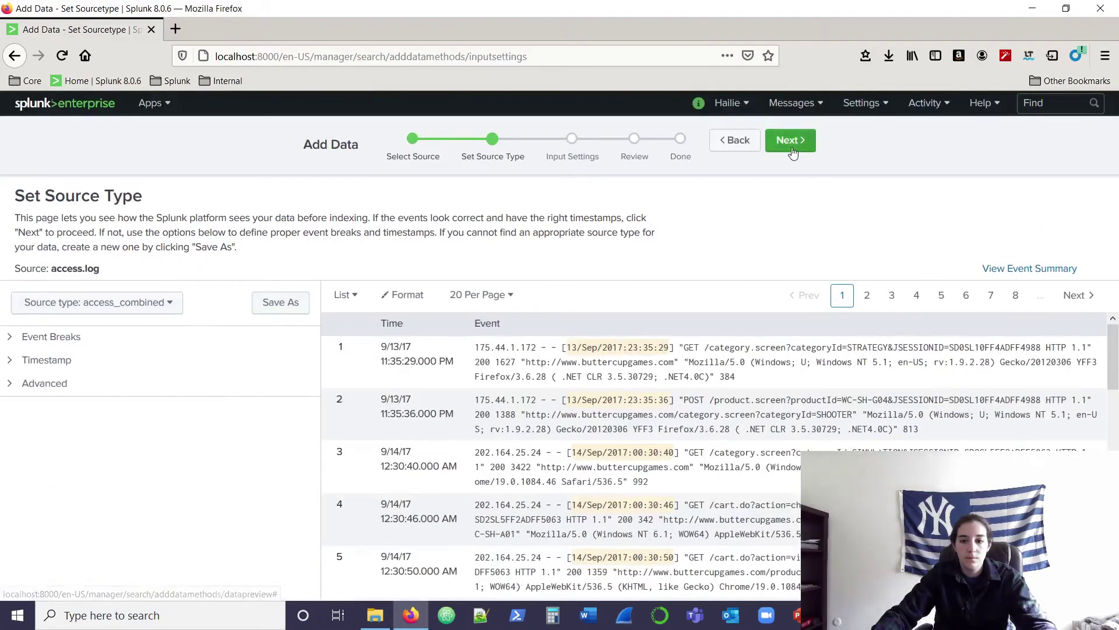
pyautogui.click(791, 140)
# Step: Submit the www2 access.log upload with host field value www2 and the existing web index
pyautogui.tripleClick(736, 380)
pyautogui.write('www2')
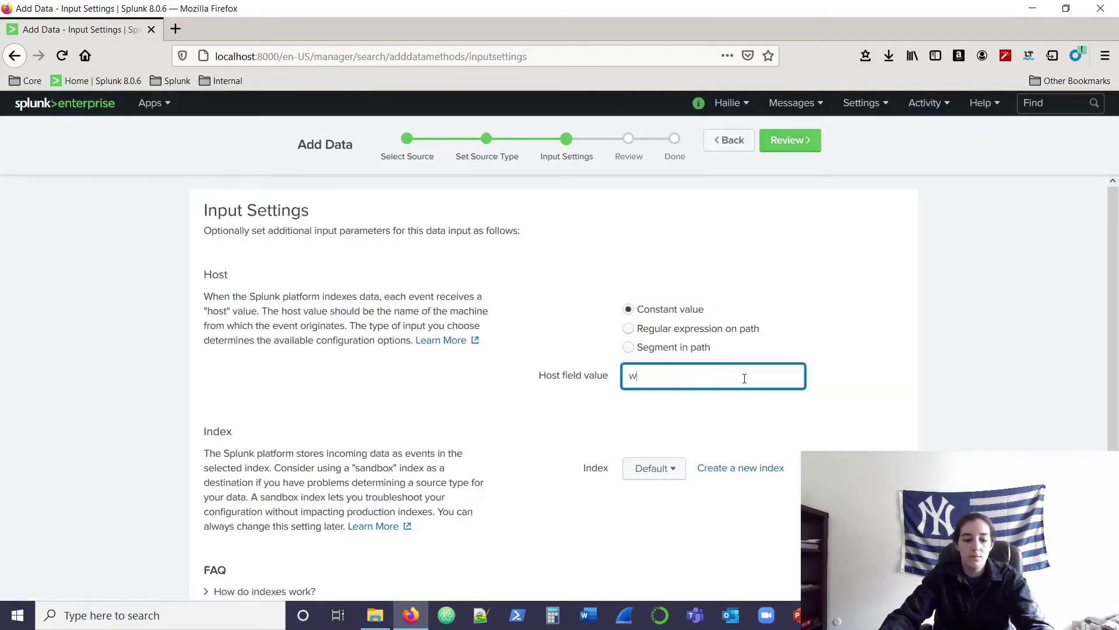
pyautogui.click(652, 468)
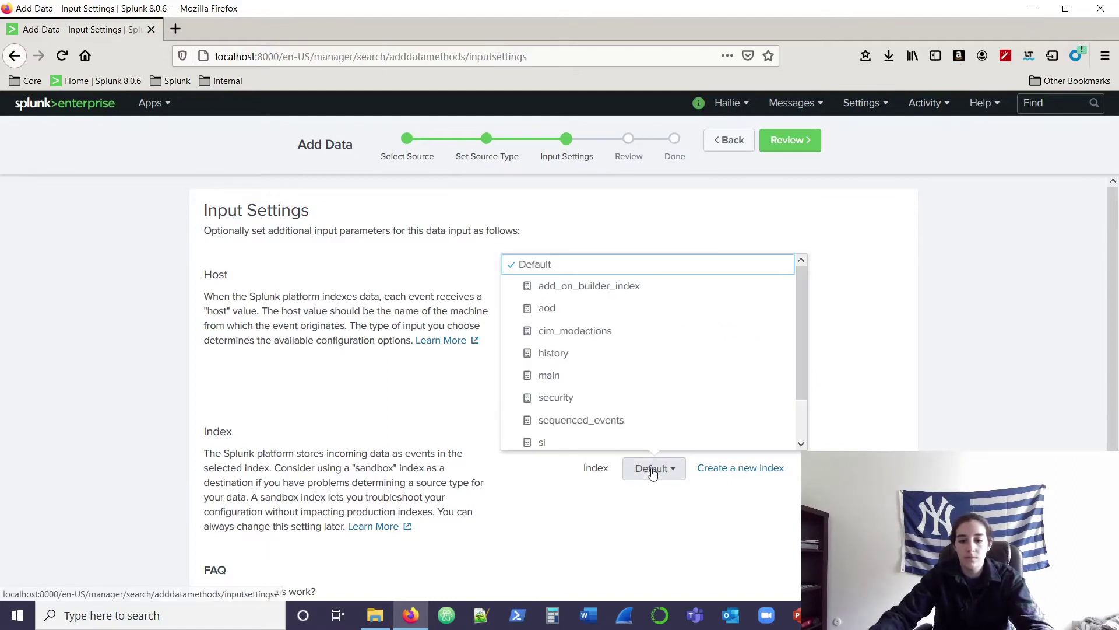
pyautogui.scroll(-2, 628, 408)
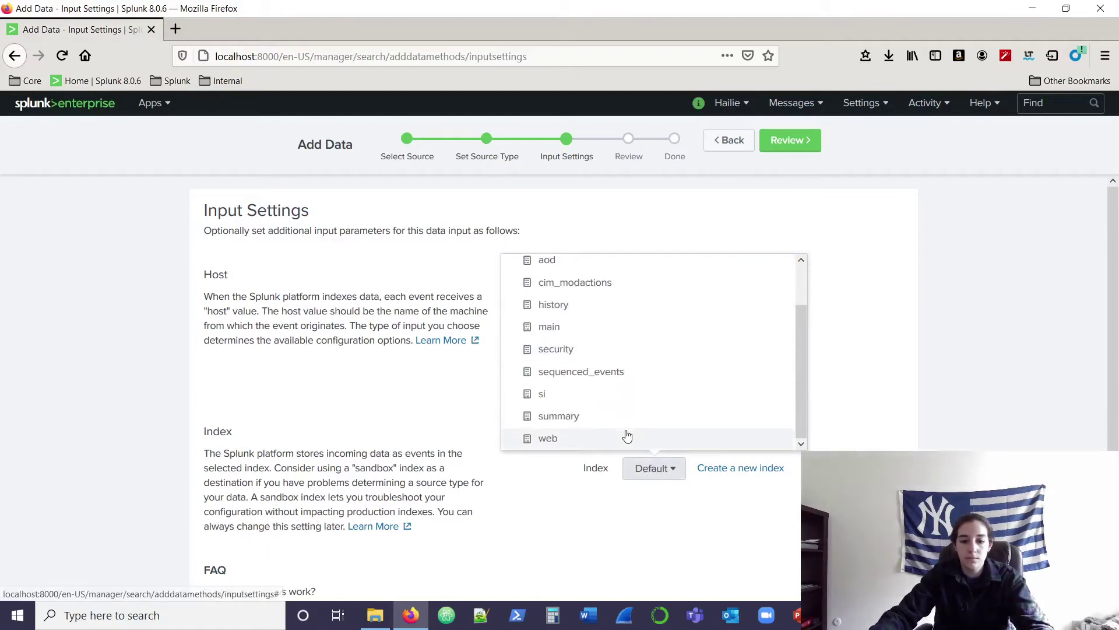
pyautogui.click(626, 437)
pyautogui.click(793, 143)
pyautogui.click(793, 143)
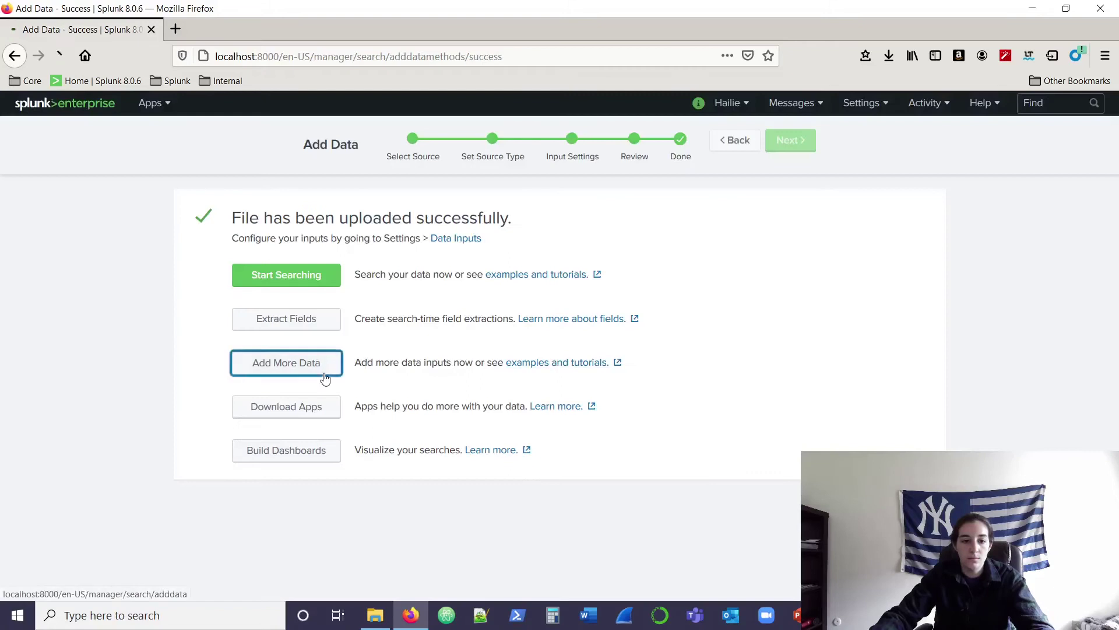
# Step: Start another file upload using secure.log from the www2 folder as the source and continue to the source type
pyautogui.click(294, 366)
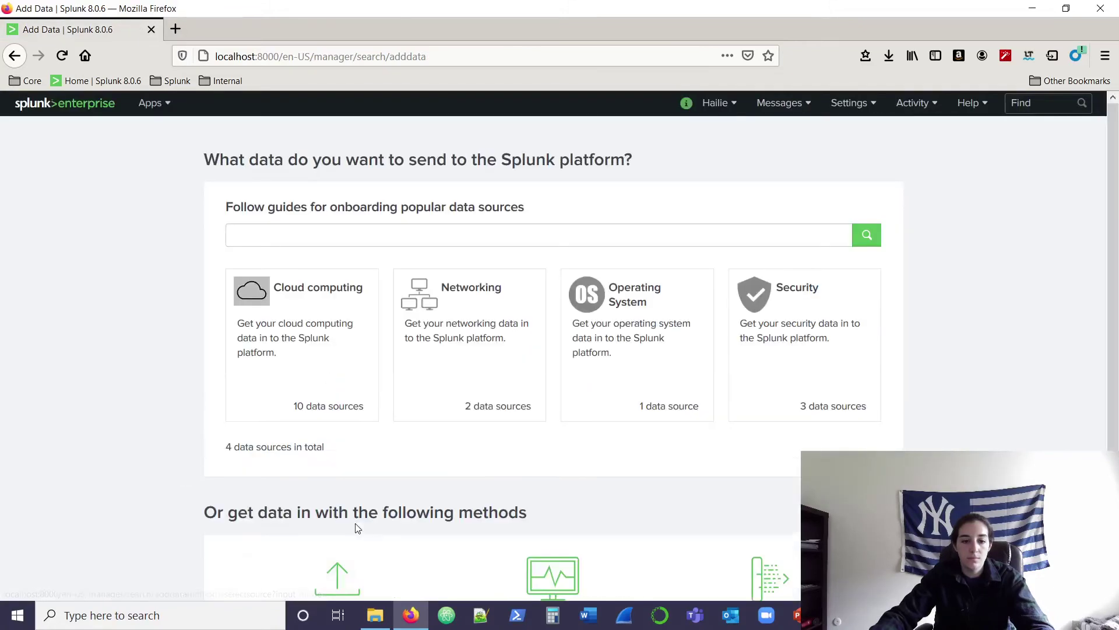
pyautogui.click(345, 574)
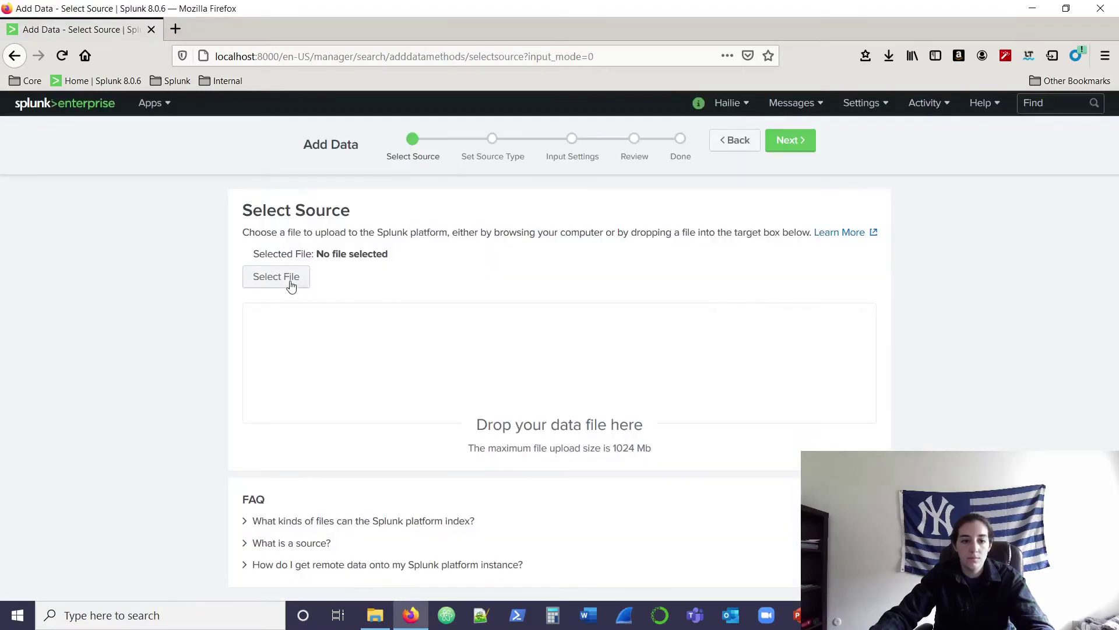
pyautogui.click(290, 279)
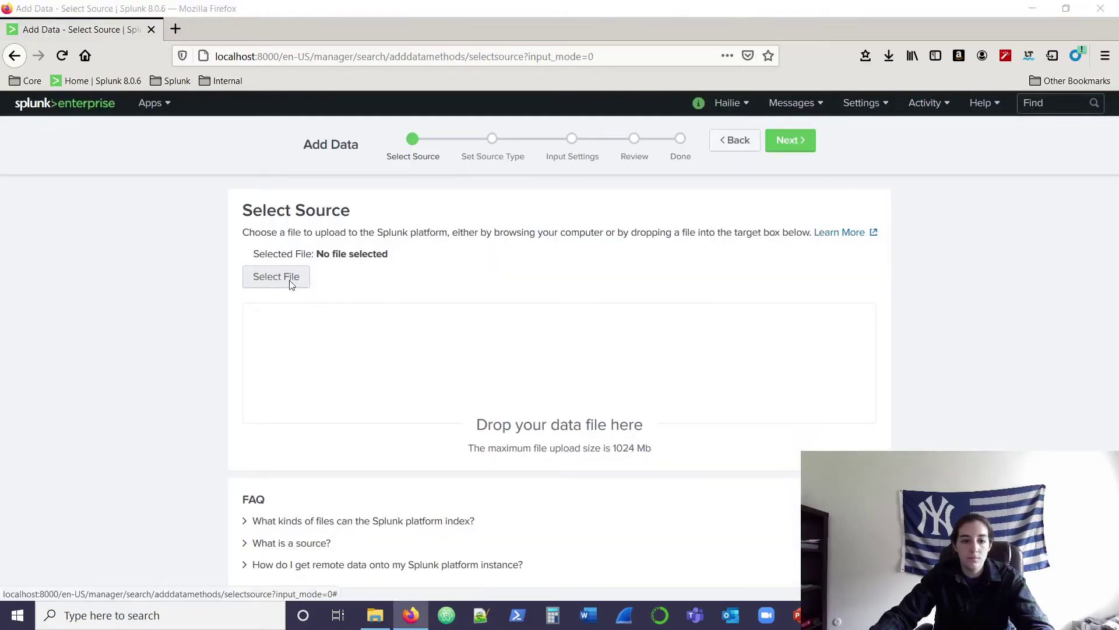
pyautogui.click(206, 139)
pyautogui.click(636, 317)
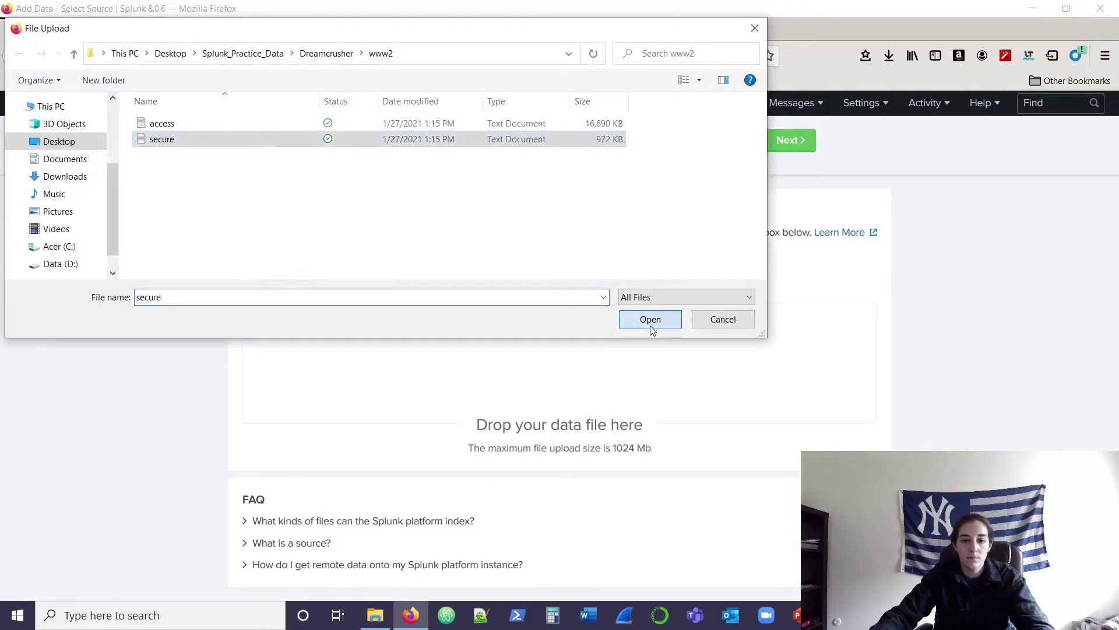
pyautogui.click(791, 140)
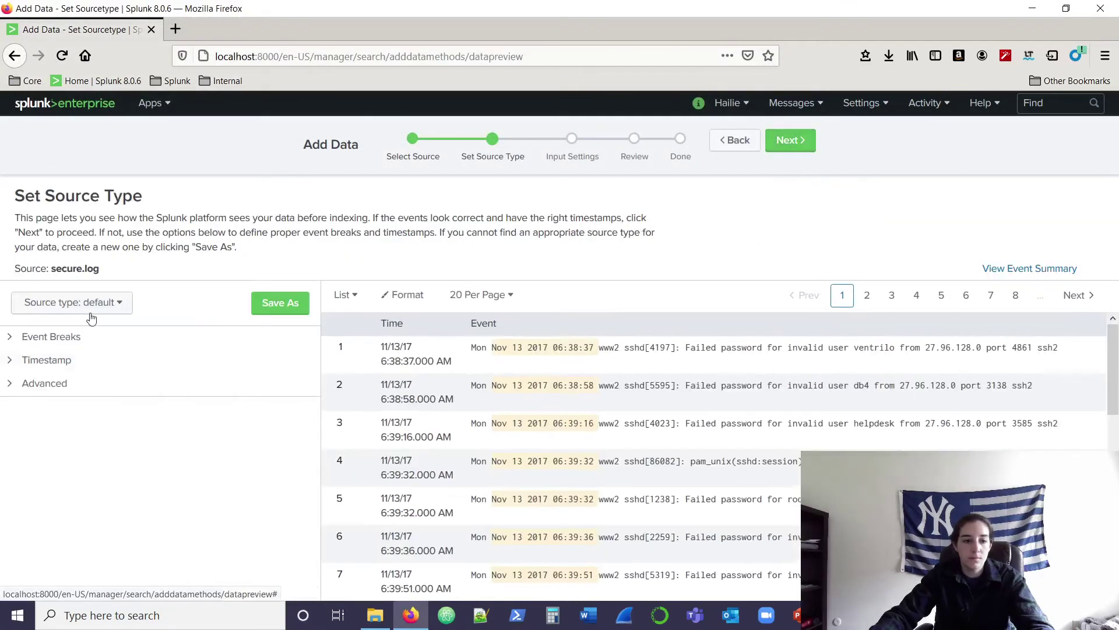
# Step: Set the source type of the www2 secure.log to the operating system type linux_secure and continue to the input settings
pyautogui.click(72, 302)
pyautogui.scroll(-1, 145, 379)
pyautogui.moveTo(129, 587)
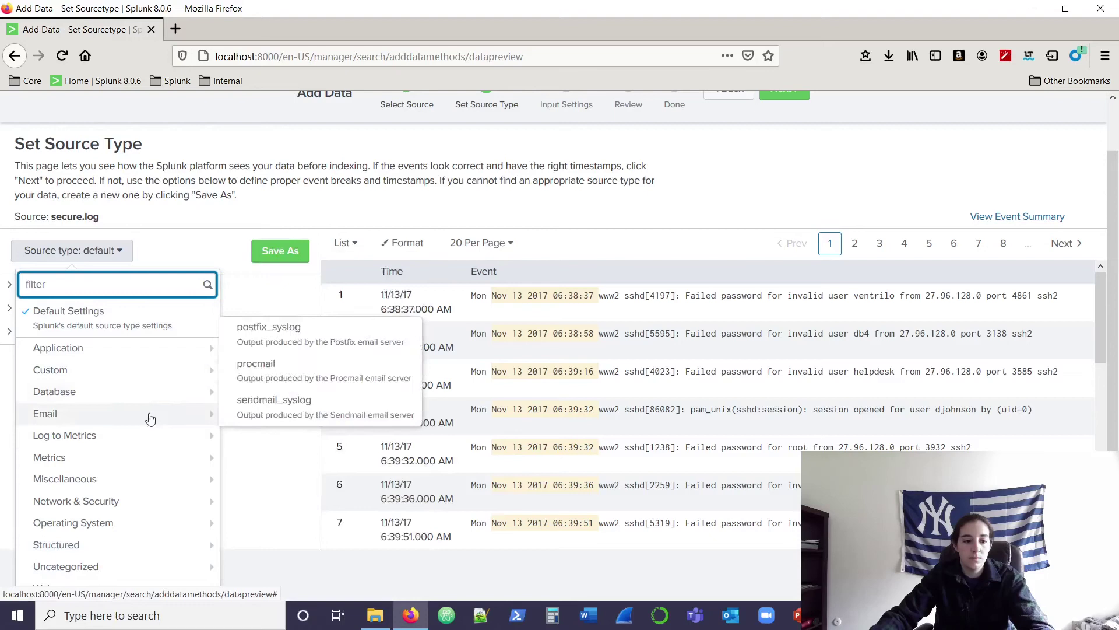
pyautogui.moveTo(145, 540)
pyautogui.moveTo(175, 522)
pyautogui.scroll(-3, 303, 490)
pyautogui.click(300, 425)
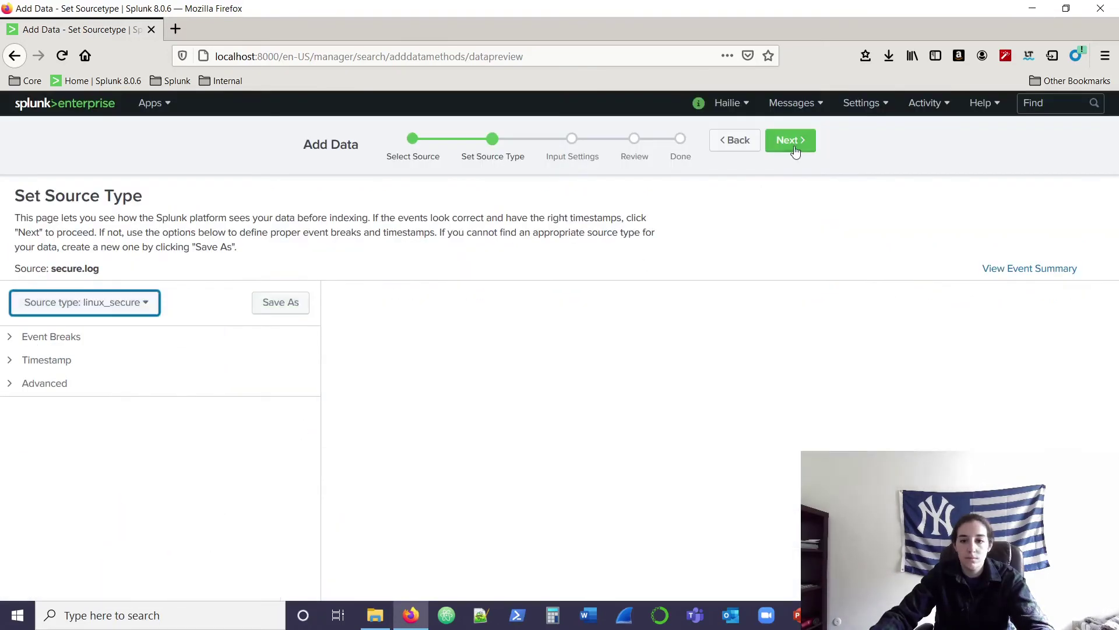
pyautogui.click(791, 140)
# Step: Set the host field value to www2 and the index to security for secure.log, and continue to the review
pyautogui.tripleClick(673, 388)
pyautogui.write('w')
pyautogui.click(674, 471)
pyautogui.click(653, 398)
pyautogui.click(787, 146)
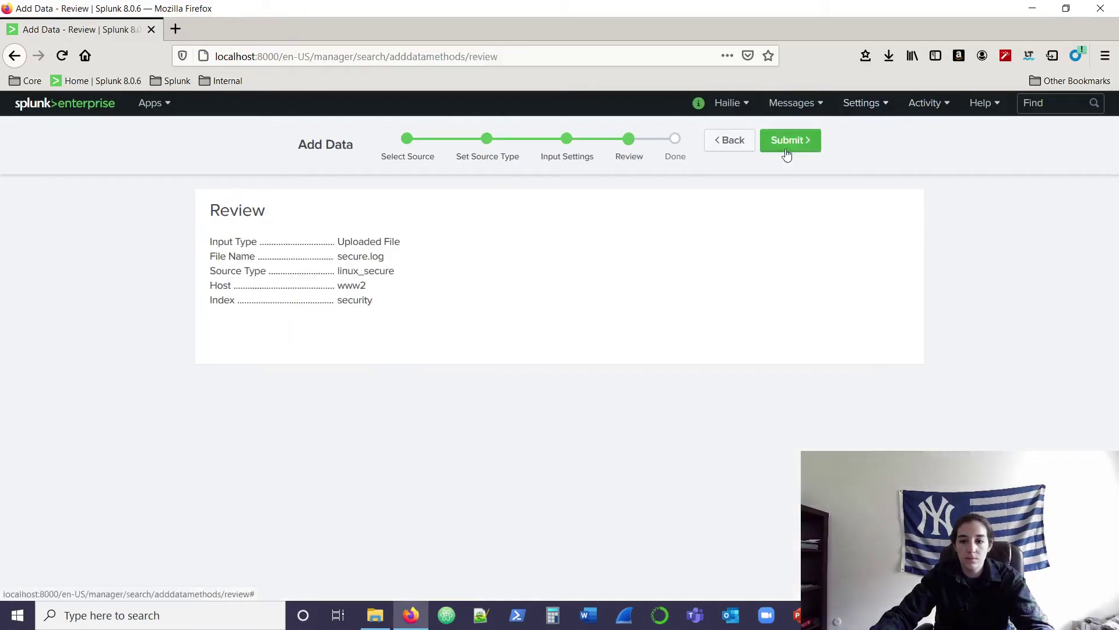
# Step: Submit the www2 secure.log upload and start another one with access.log from the www3 folder, continuing to the source type
pyautogui.click(785, 149)
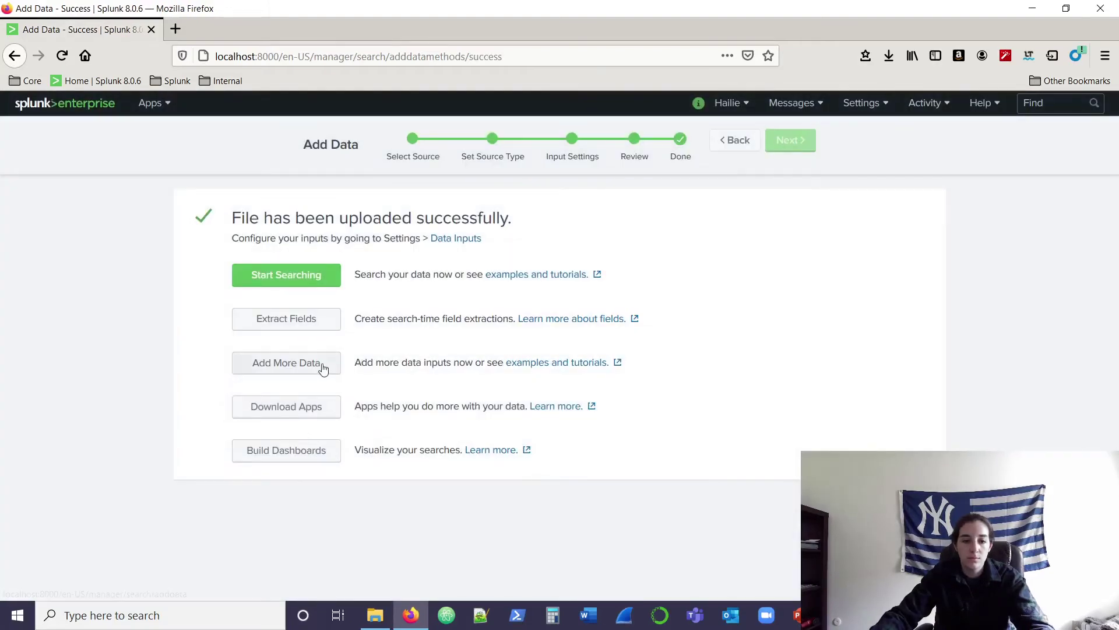
pyautogui.click(321, 363)
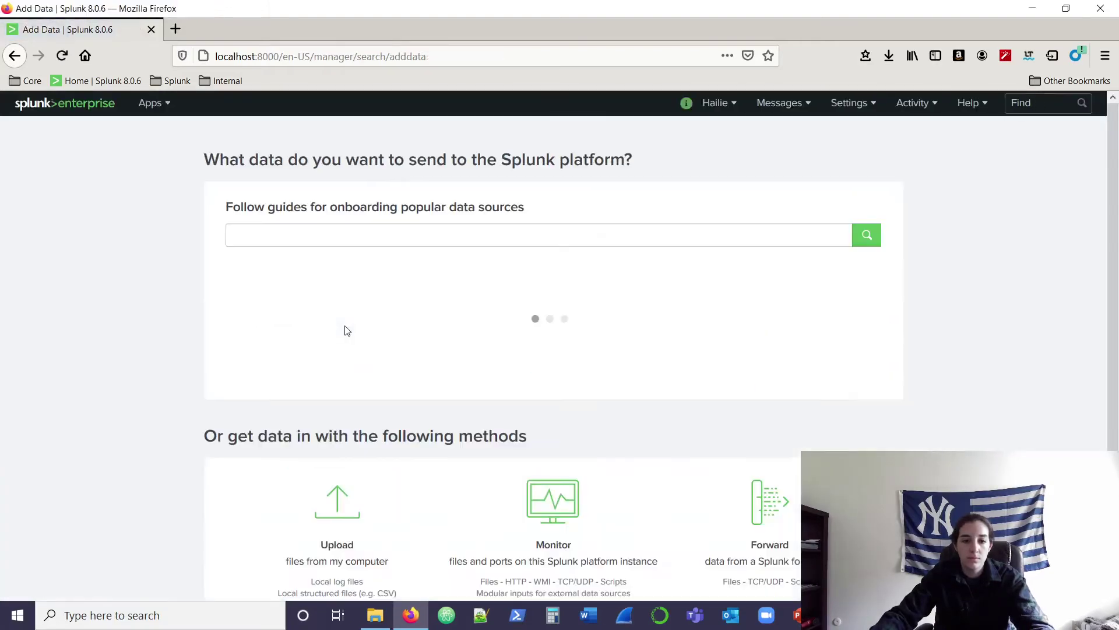
pyautogui.click(345, 575)
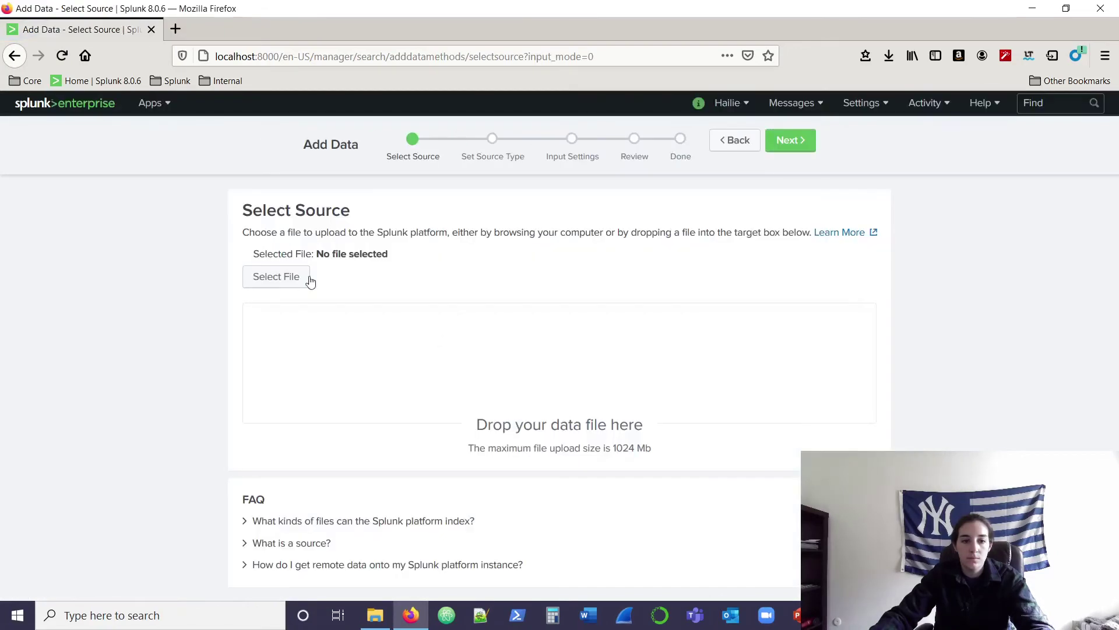
pyautogui.click(308, 278)
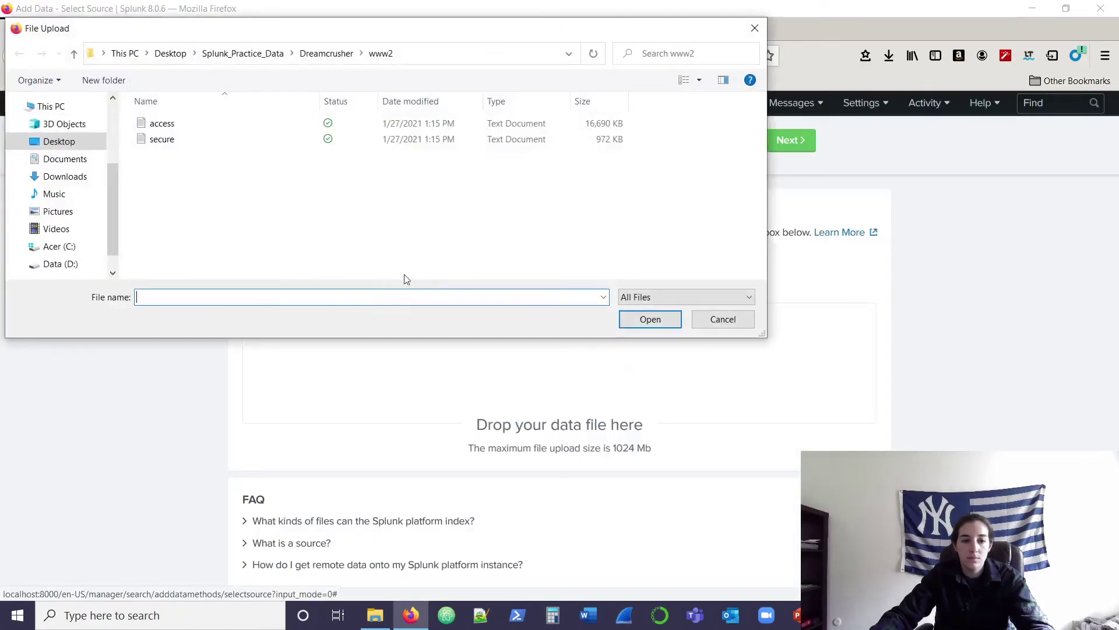
pyautogui.click(187, 170)
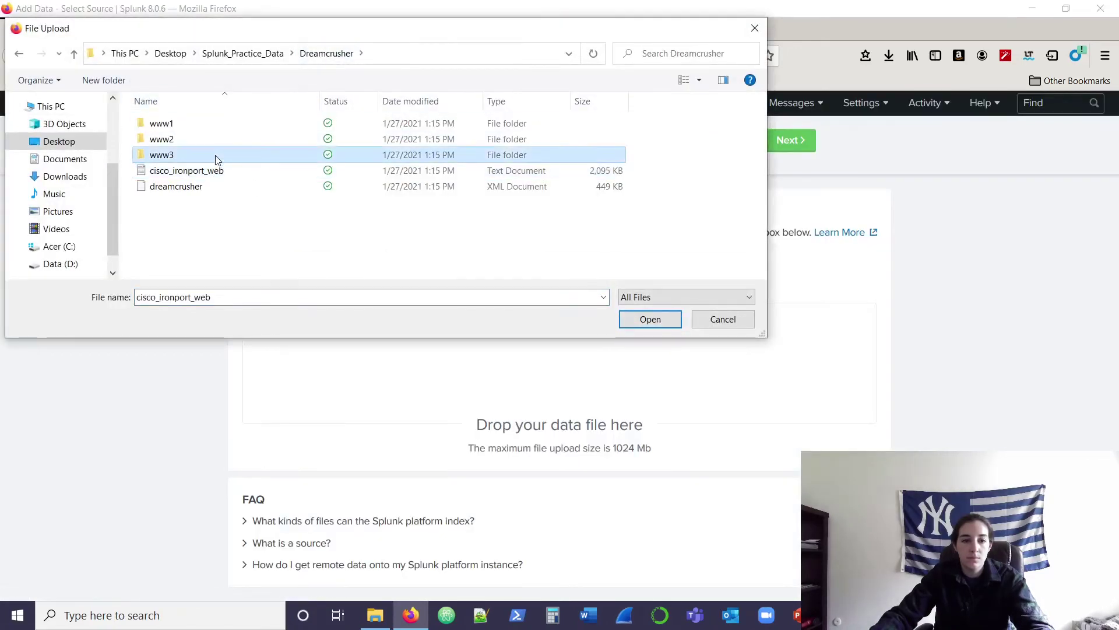
pyautogui.doubleClick(174, 154)
pyautogui.click(200, 124)
pyautogui.click(650, 319)
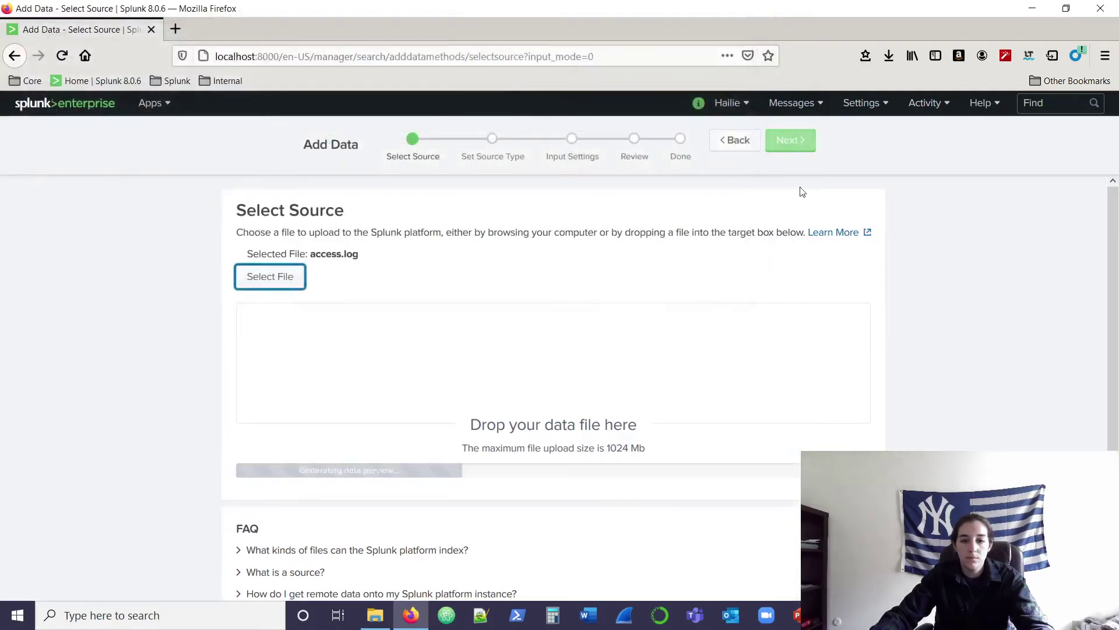
pyautogui.click(802, 144)
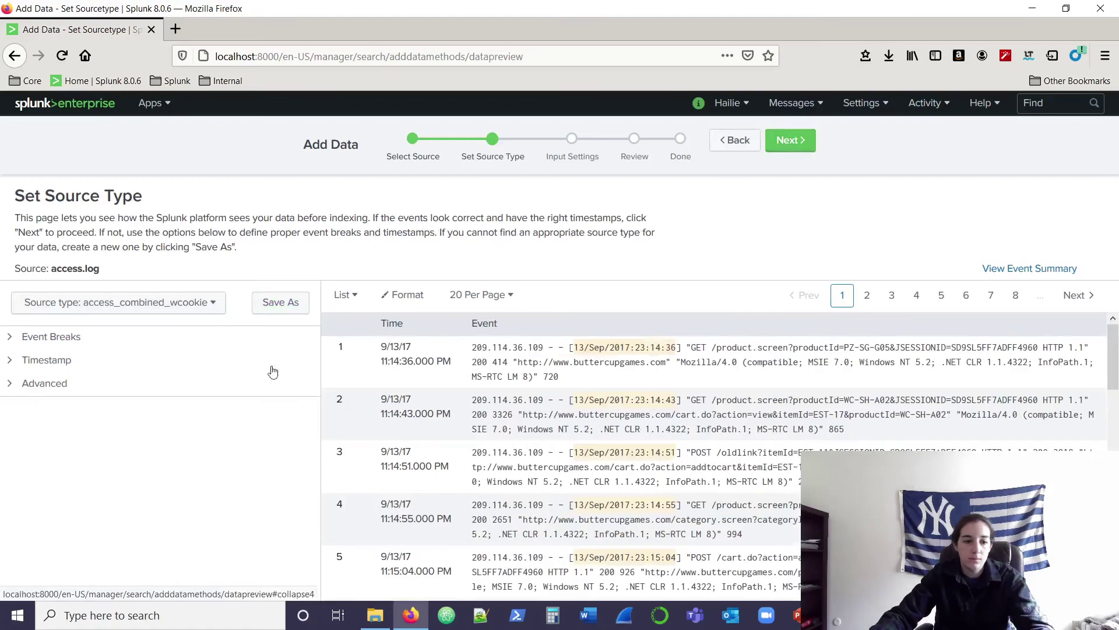
# Step: Set the source type of the www3 access.log to the web type access_combined and continue to the input settings
pyautogui.click(118, 302)
pyautogui.moveTo(155, 489)
pyautogui.scroll(-1, 156, 501)
pyautogui.moveTo(135, 594)
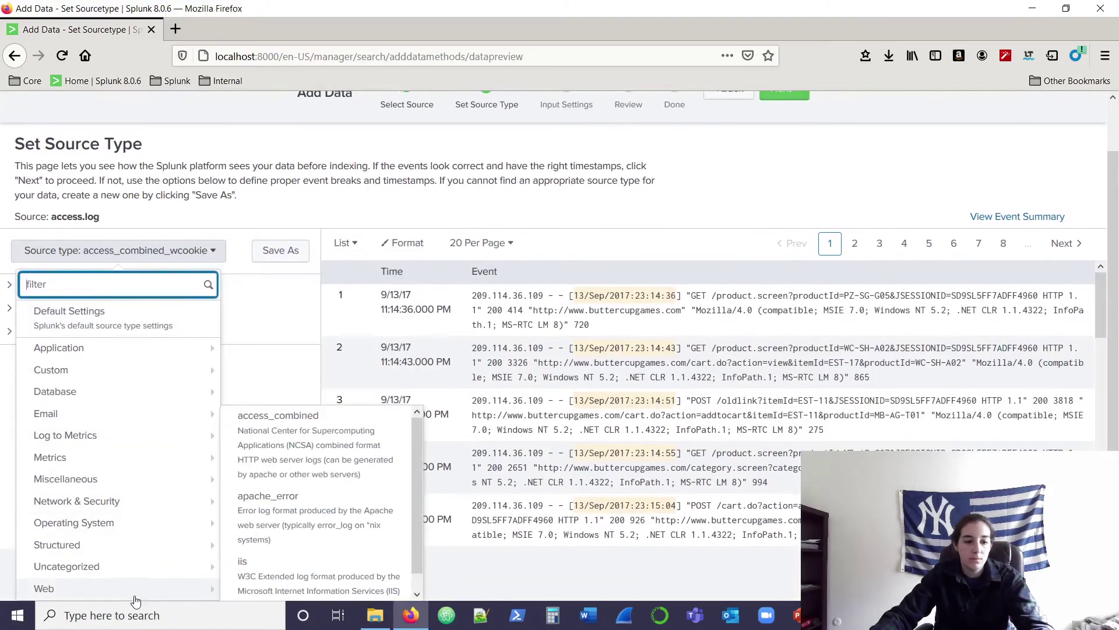
pyautogui.click(308, 455)
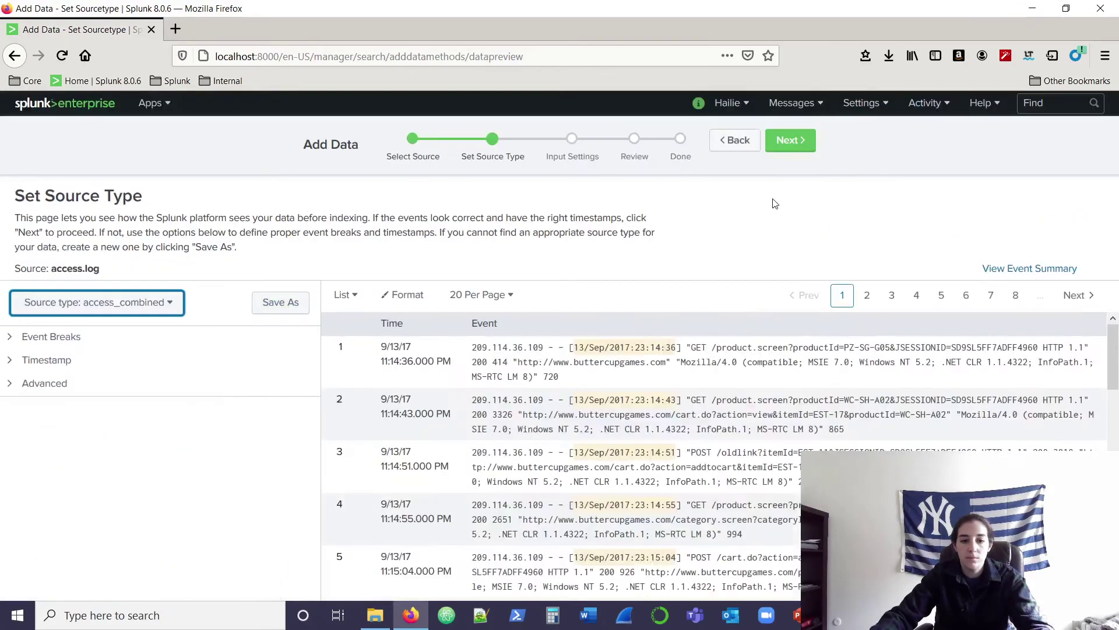
pyautogui.click(801, 148)
# Step: Submit the www3 access.log upload with host field value www3 and the existing web index
pyautogui.tripleClick(738, 375)
pyautogui.write('www3')
pyautogui.click(655, 467)
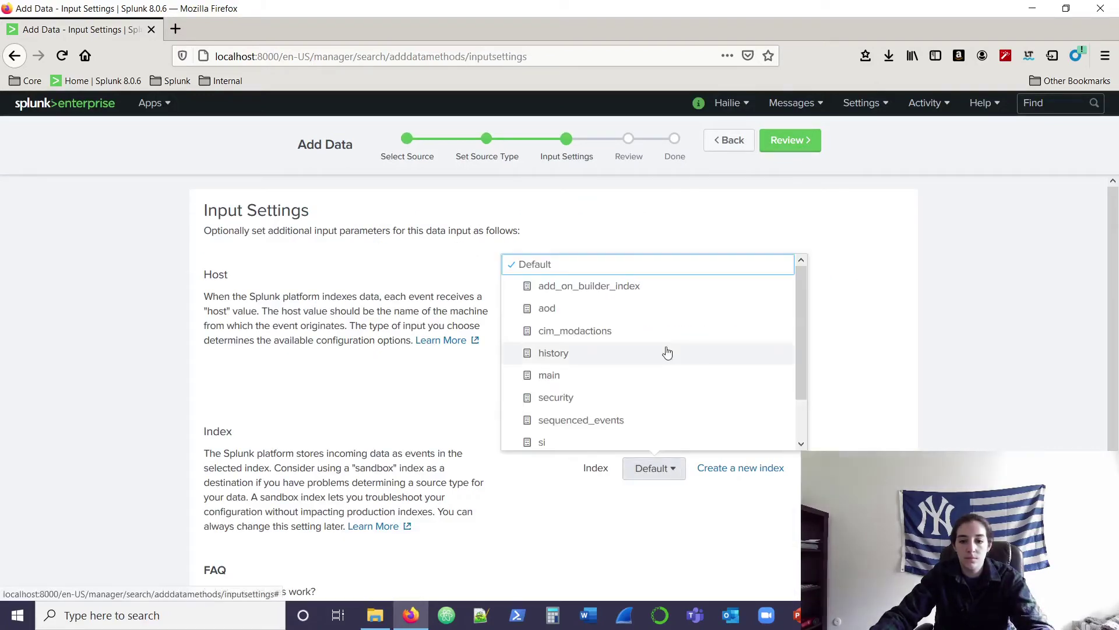
pyautogui.scroll(-2, 662, 403)
pyautogui.click(644, 439)
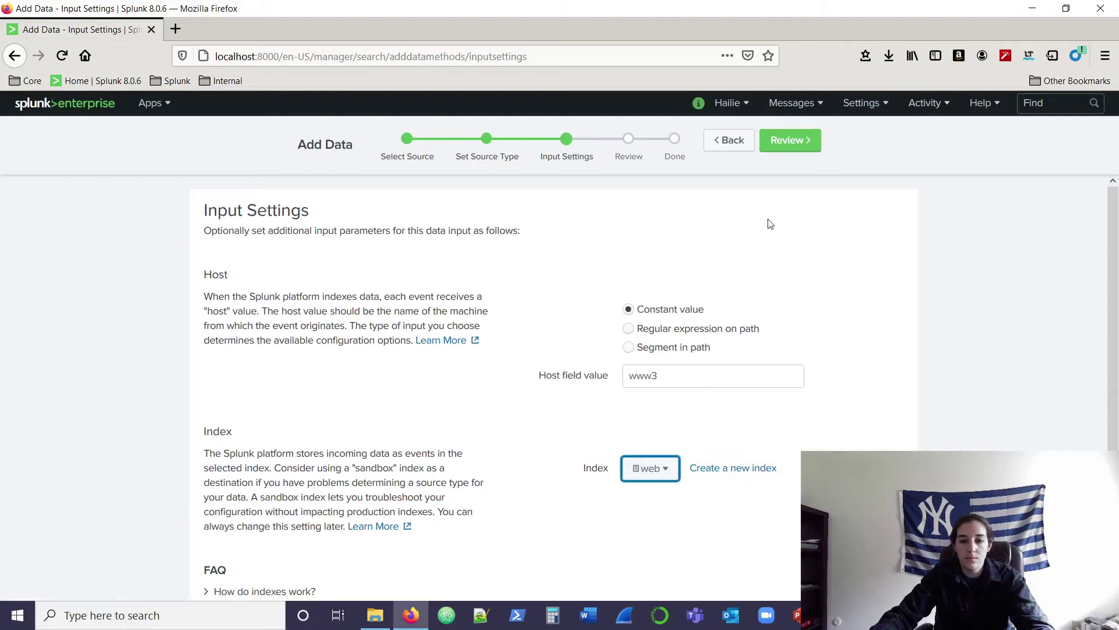
pyautogui.click(787, 148)
pyautogui.click(787, 150)
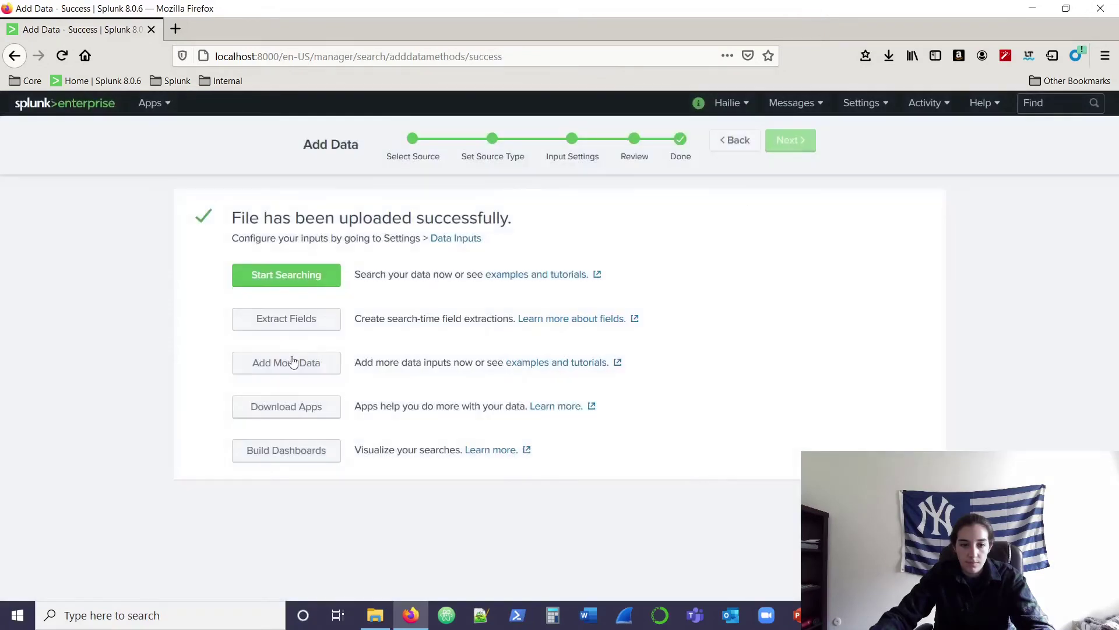
# Step: Start another file upload using secure.log from the www3 folder as the source and continue to the source type
pyautogui.click(309, 361)
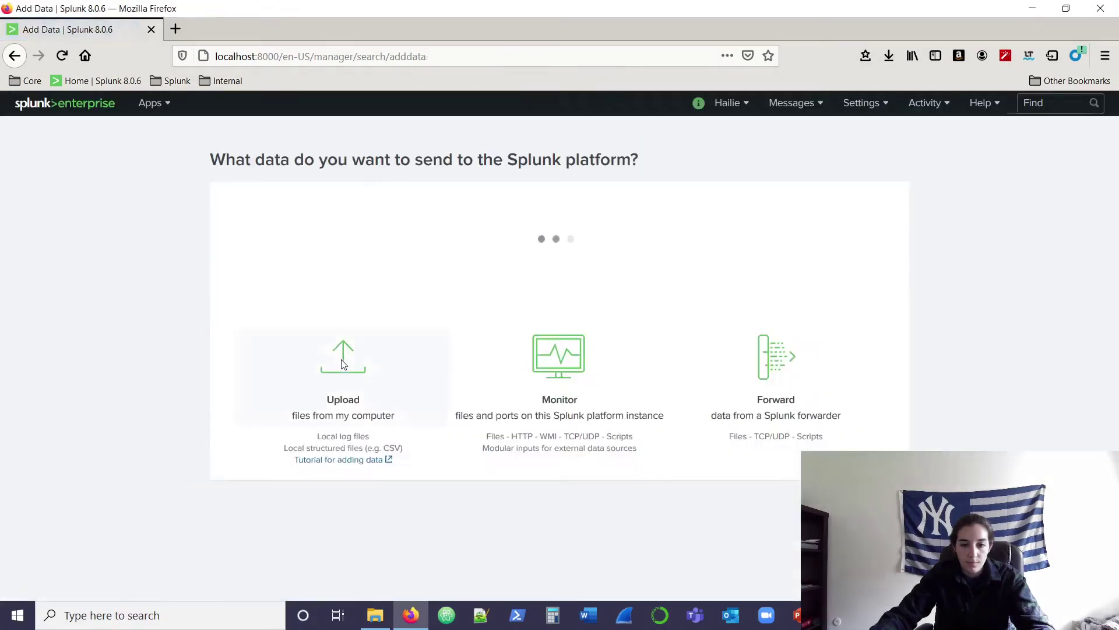
pyautogui.click(351, 563)
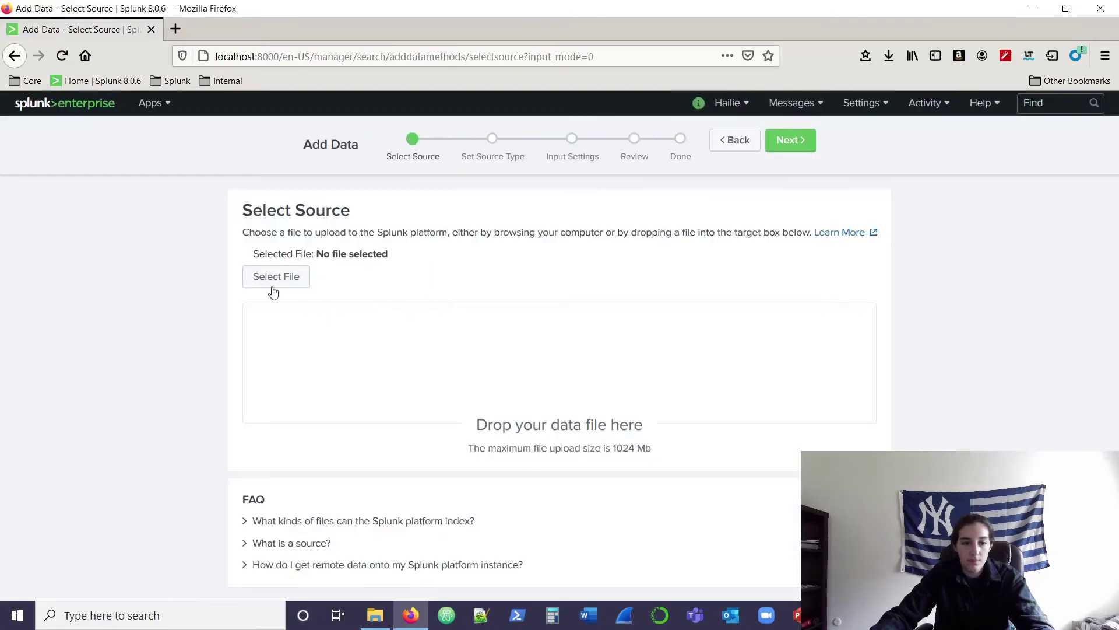
pyautogui.click(274, 276)
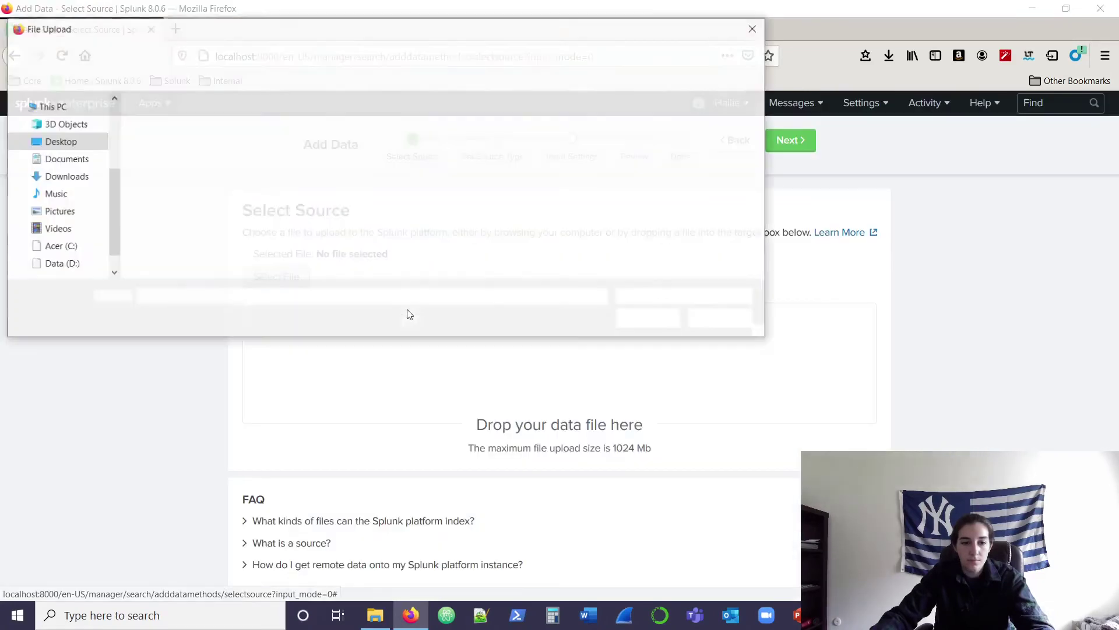
pyautogui.click(175, 139)
pyautogui.click(649, 319)
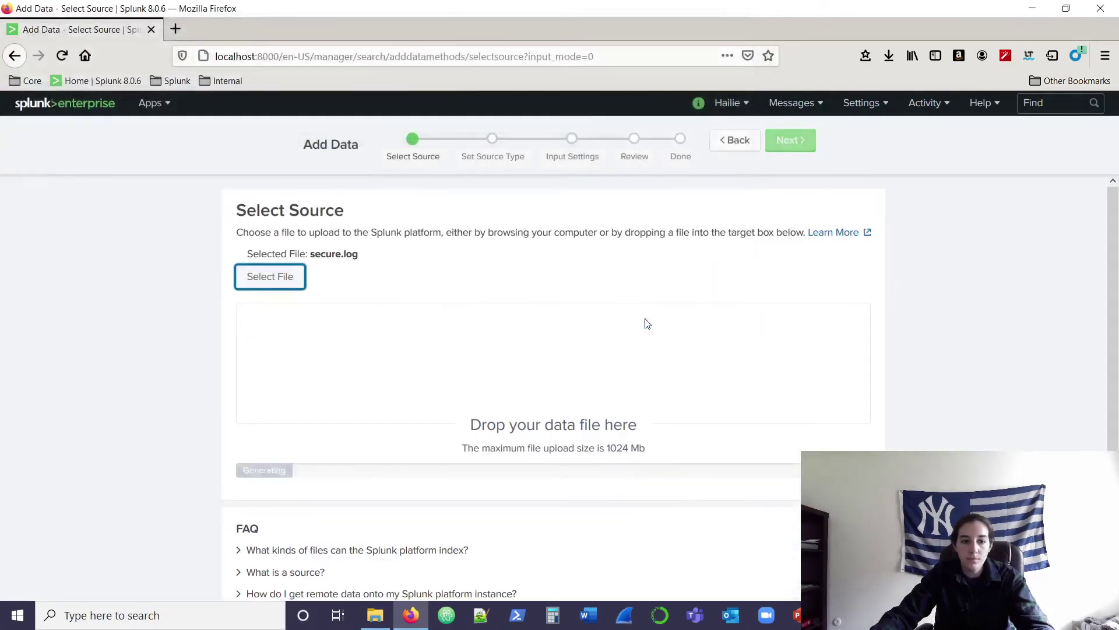
pyautogui.click(791, 147)
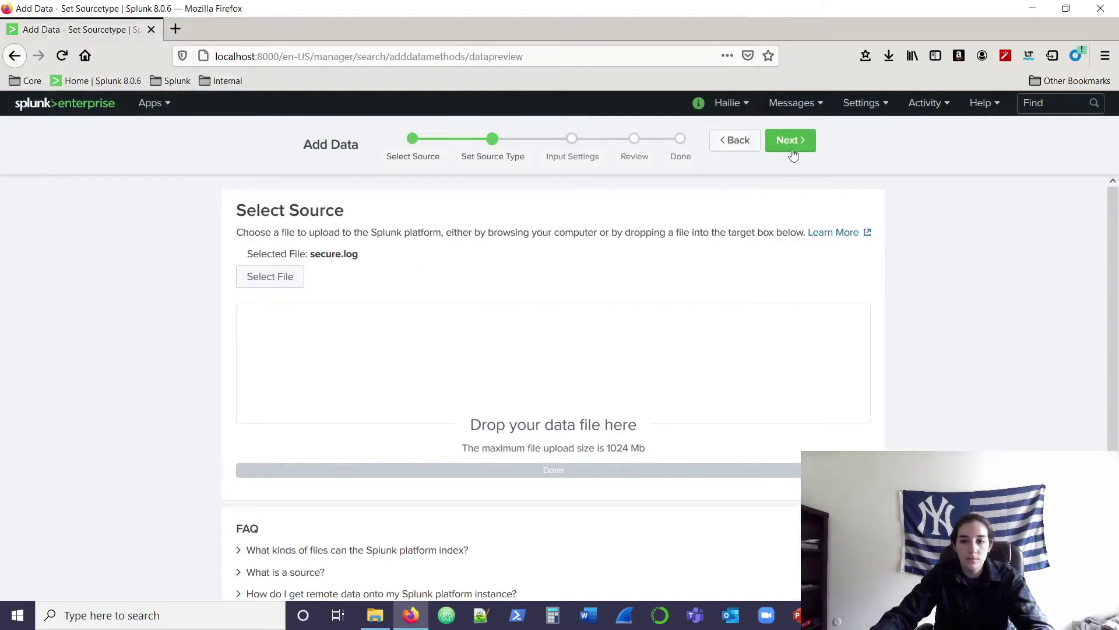
# Step: Set the source type of the www3 secure.log to the operating system type linux_secure and continue to the input settings
pyautogui.click(64, 303)
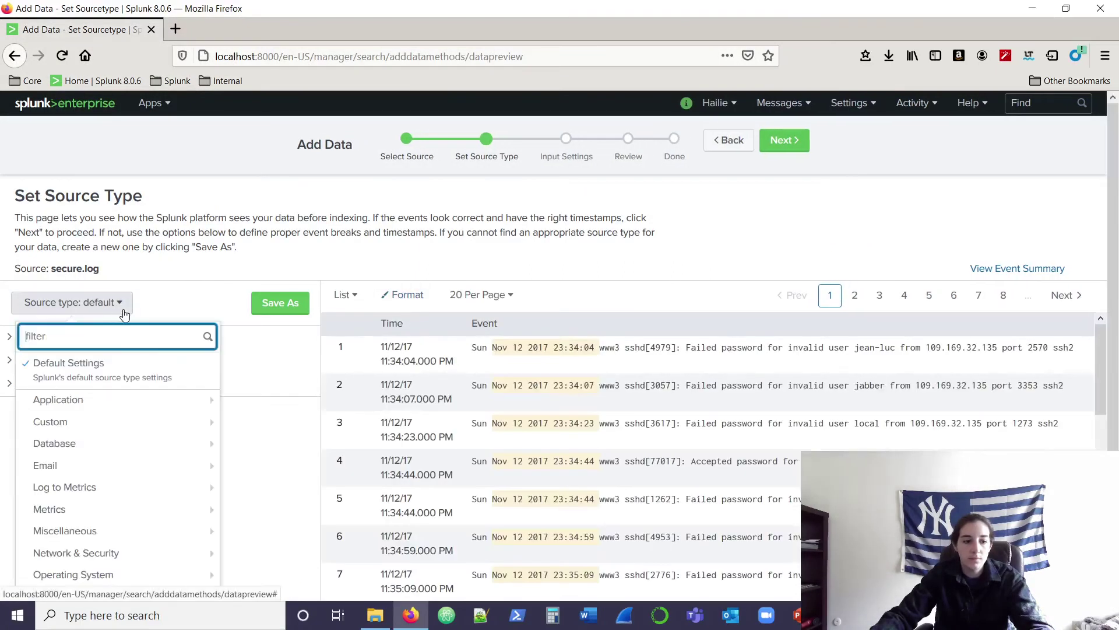
pyautogui.moveTo(166, 572)
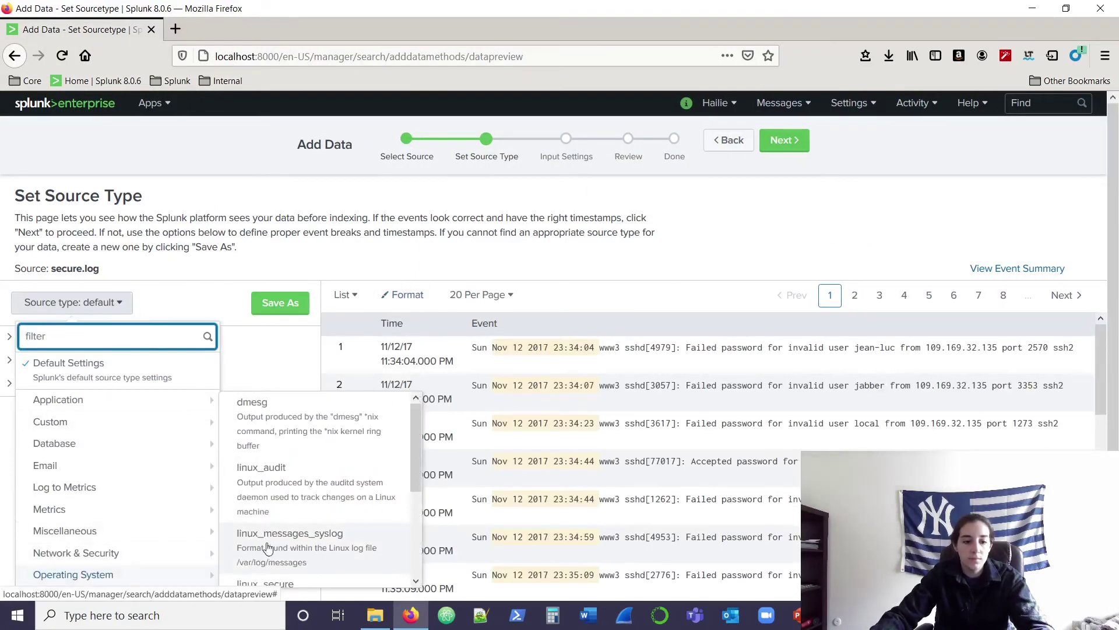
pyautogui.scroll(-2, 267, 547)
pyautogui.click(294, 502)
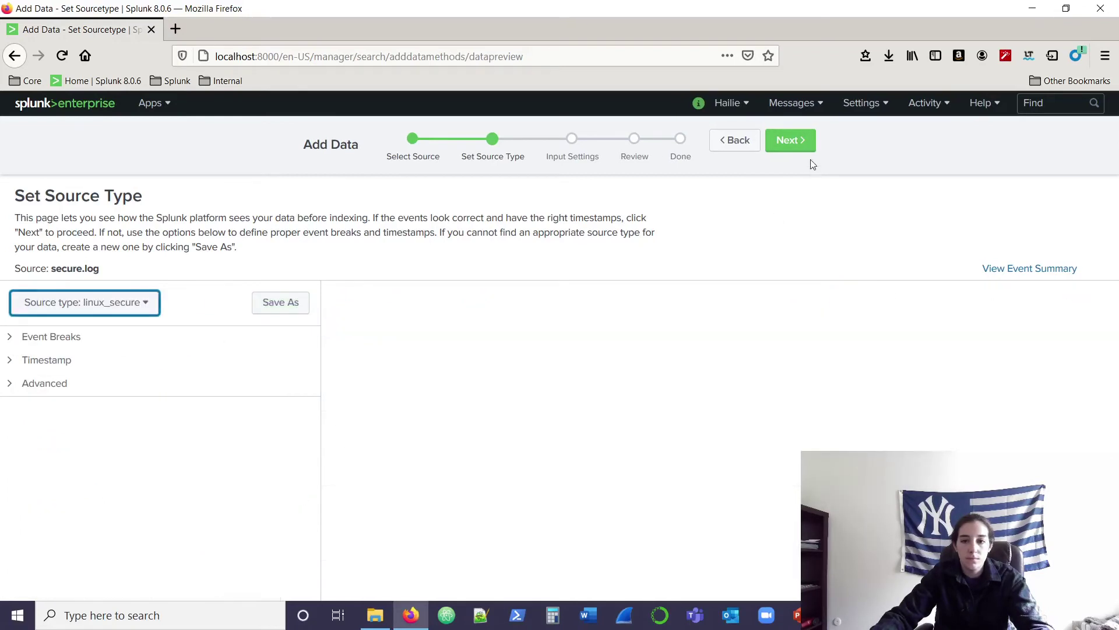
pyautogui.click(805, 153)
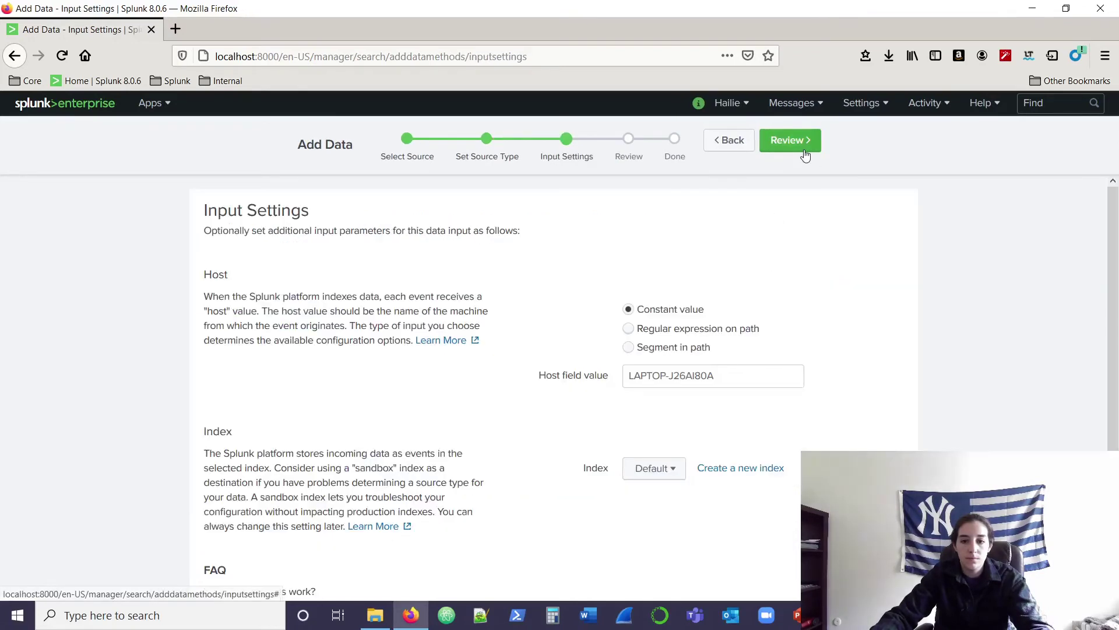
# Step: Submit the www3 secure.log upload with host field value www3 and the security index
pyautogui.tripleClick(731, 374)
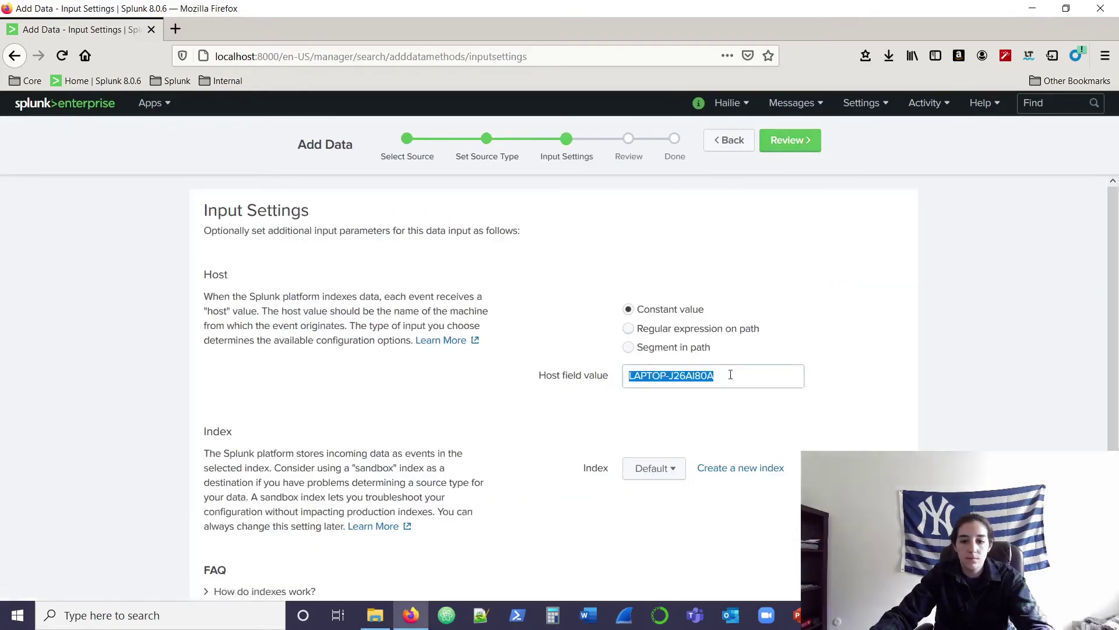
pyautogui.click(670, 461)
pyautogui.click(637, 398)
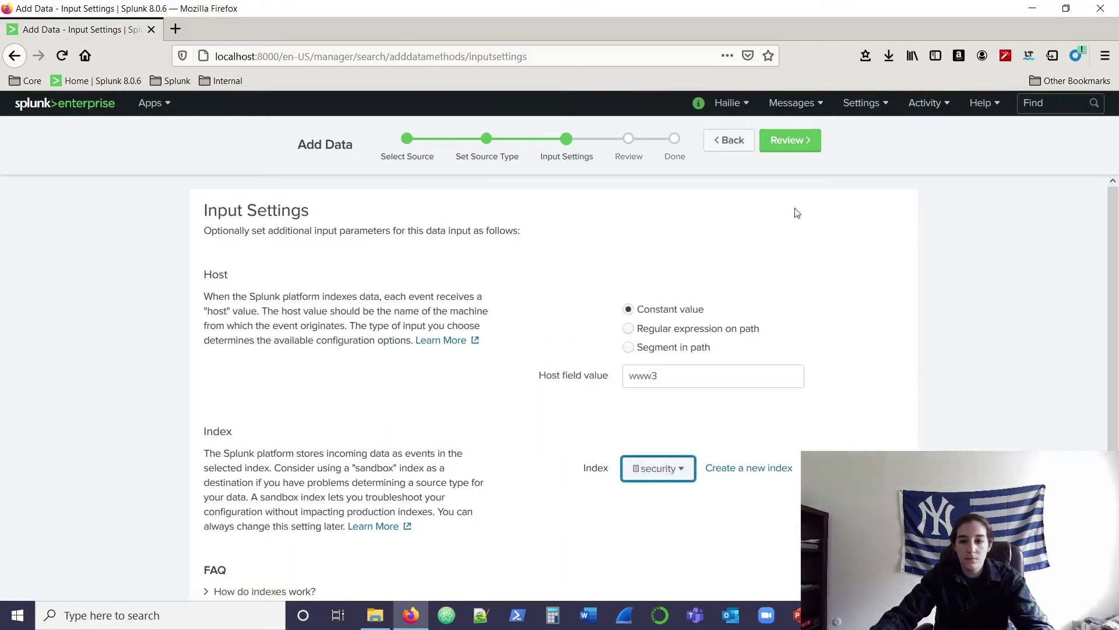
pyautogui.click(805, 146)
pyautogui.click(806, 144)
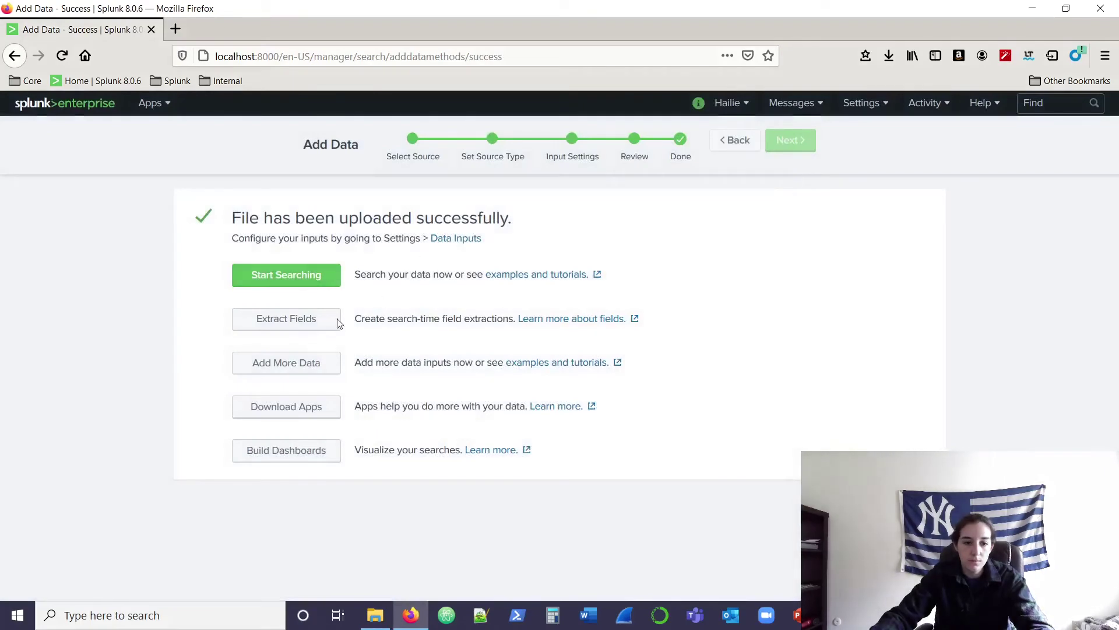
# Step: Start another file upload using cisco_ironport_web.log from the Dreamcrusher folder as the source and continue to the source type
pyautogui.click(317, 366)
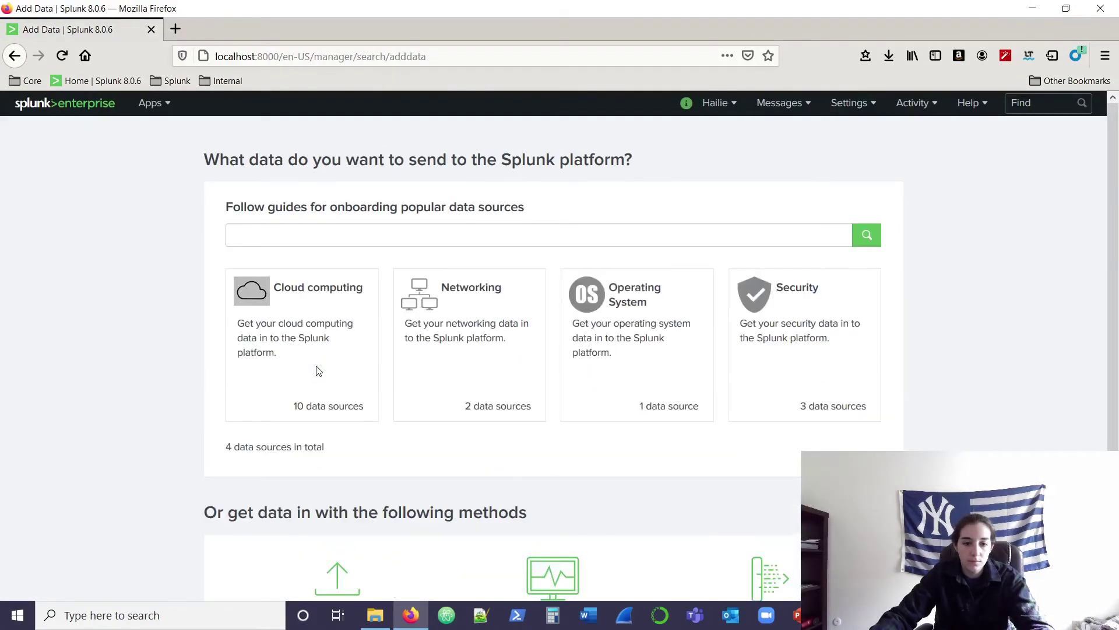
pyautogui.scroll(-2, 406, 418)
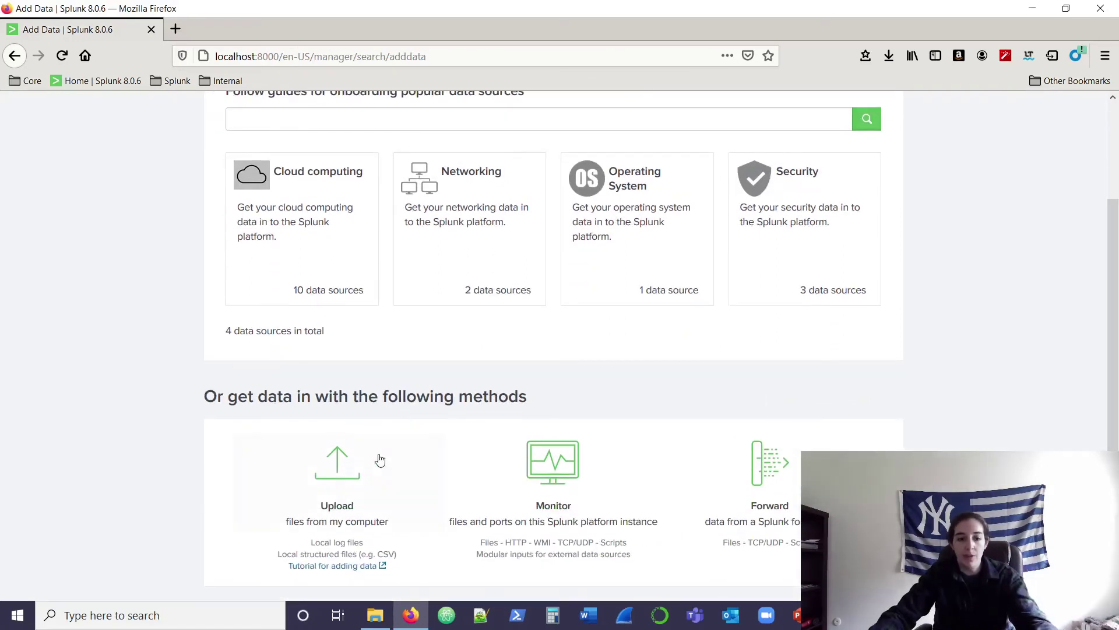
pyautogui.click(362, 467)
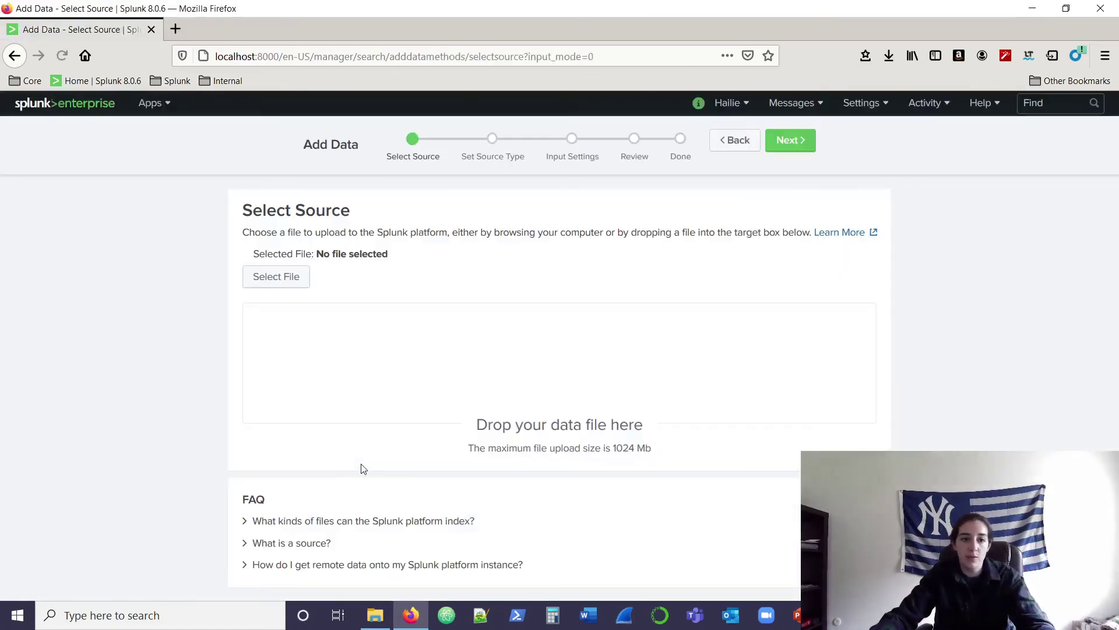
pyautogui.click(275, 277)
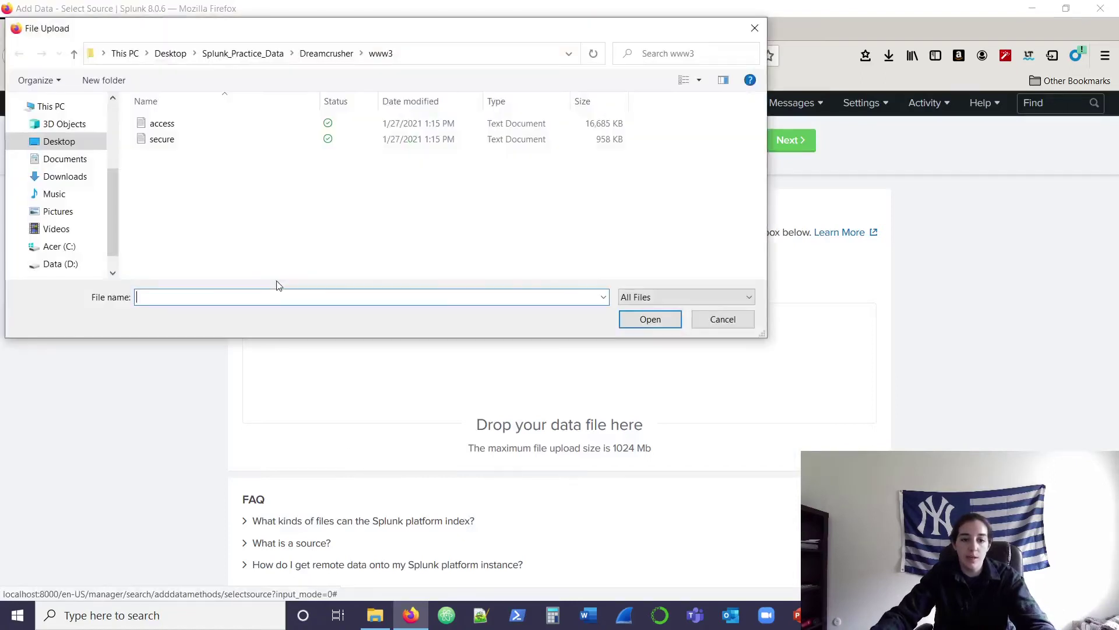
pyautogui.click(330, 56)
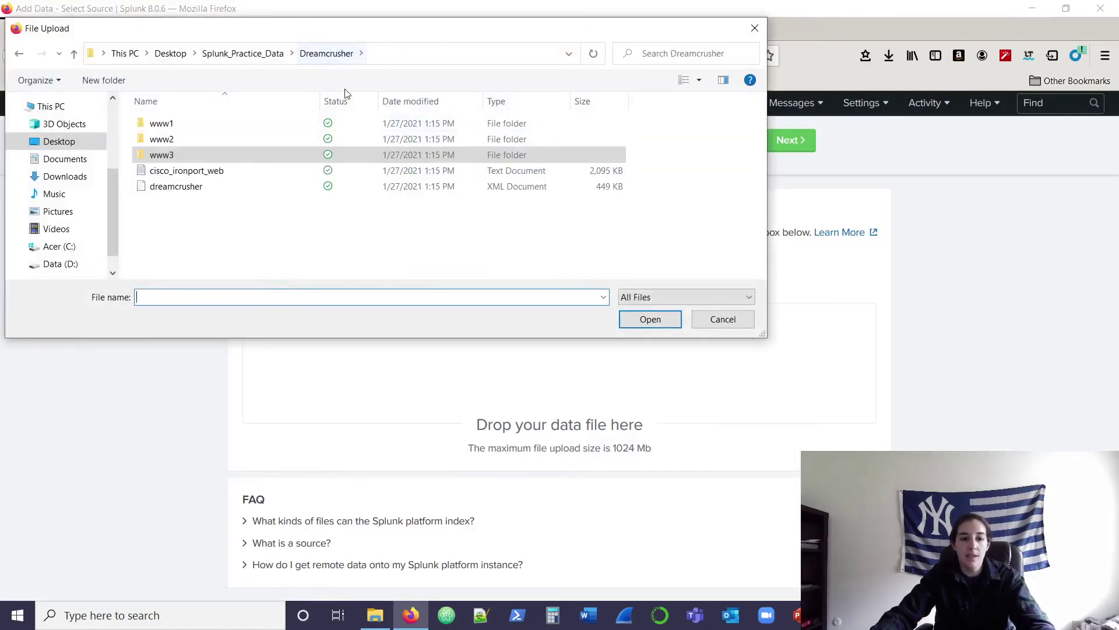
pyautogui.click(236, 172)
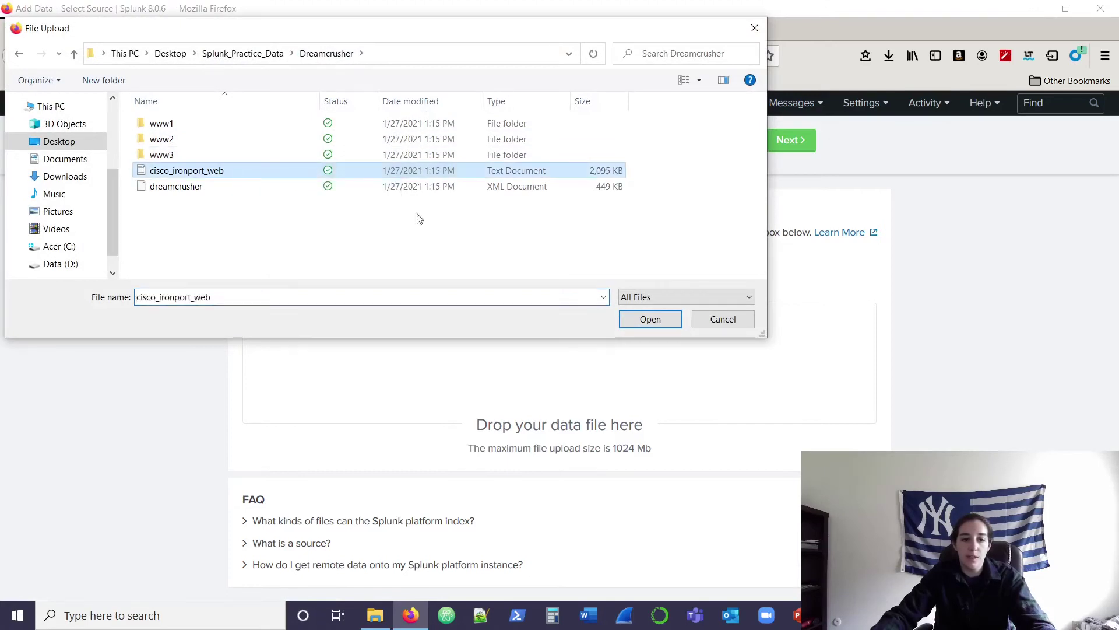
pyautogui.click(648, 320)
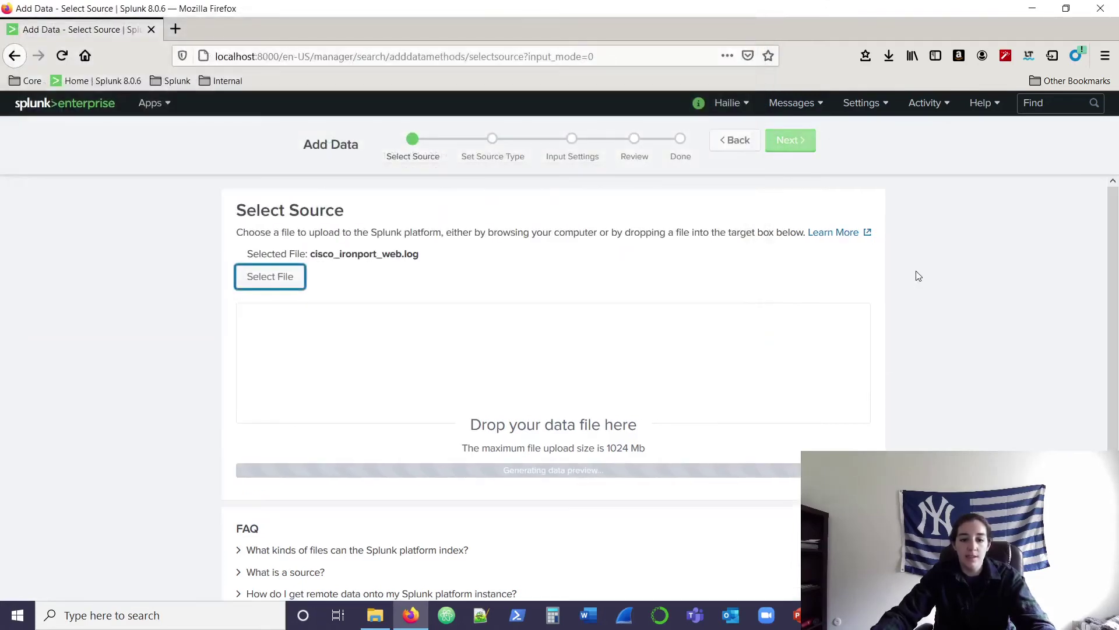
pyautogui.click(791, 139)
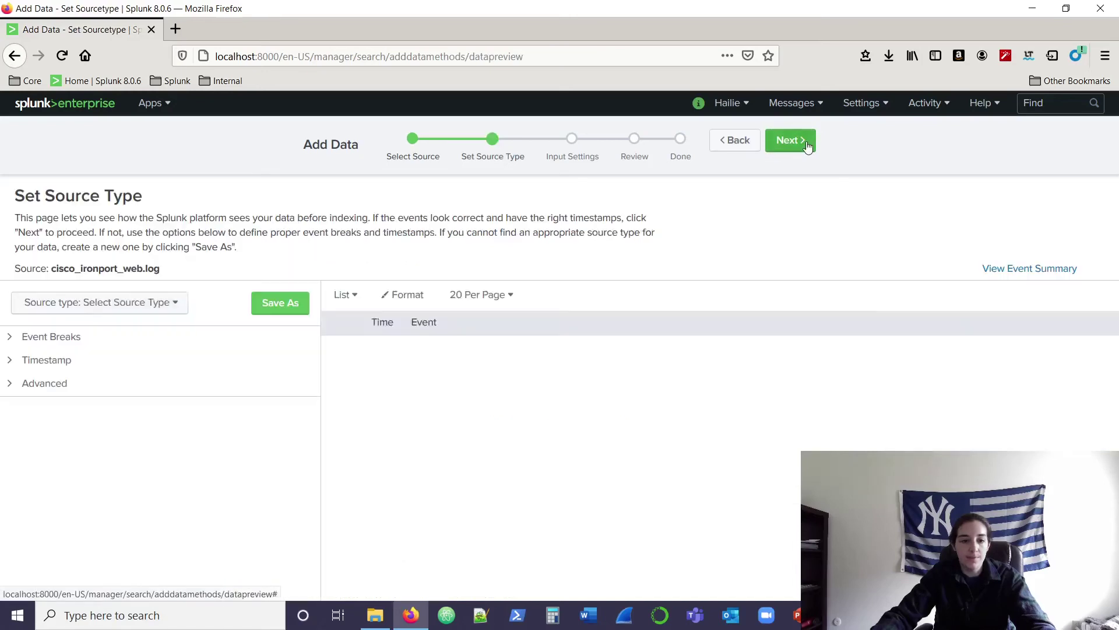
# Step: Set the source type of cisco_ironport_web.log to the network and security type cisco:wsa:squid and continue to the input settings
pyautogui.click(122, 303)
pyautogui.scroll(-1, 146, 392)
pyautogui.moveTo(163, 461)
pyautogui.moveTo(149, 507)
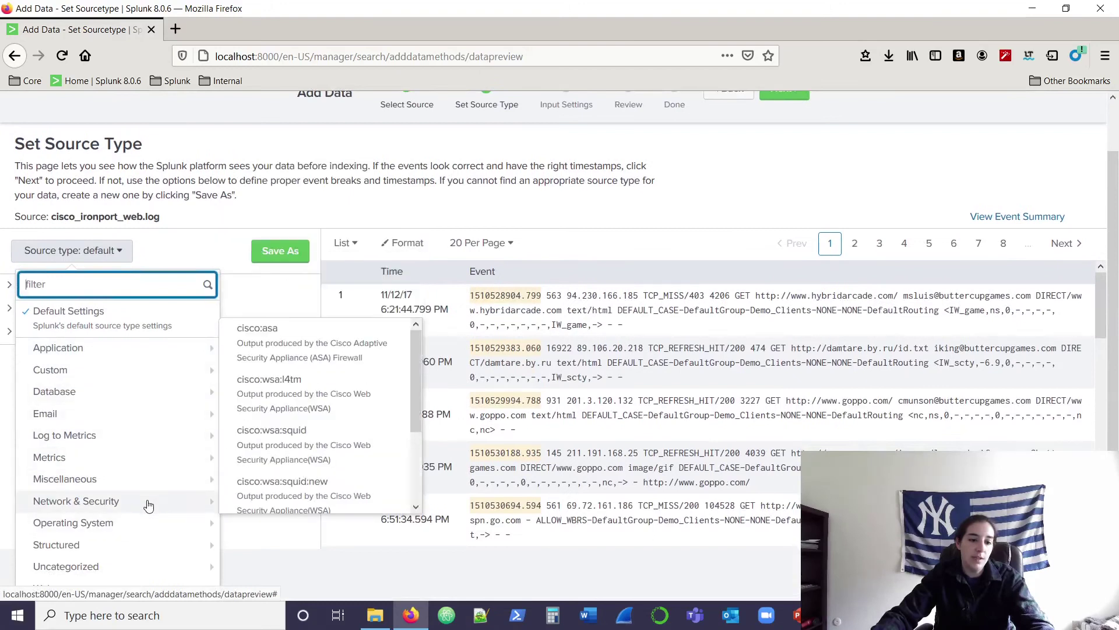
pyautogui.click(376, 454)
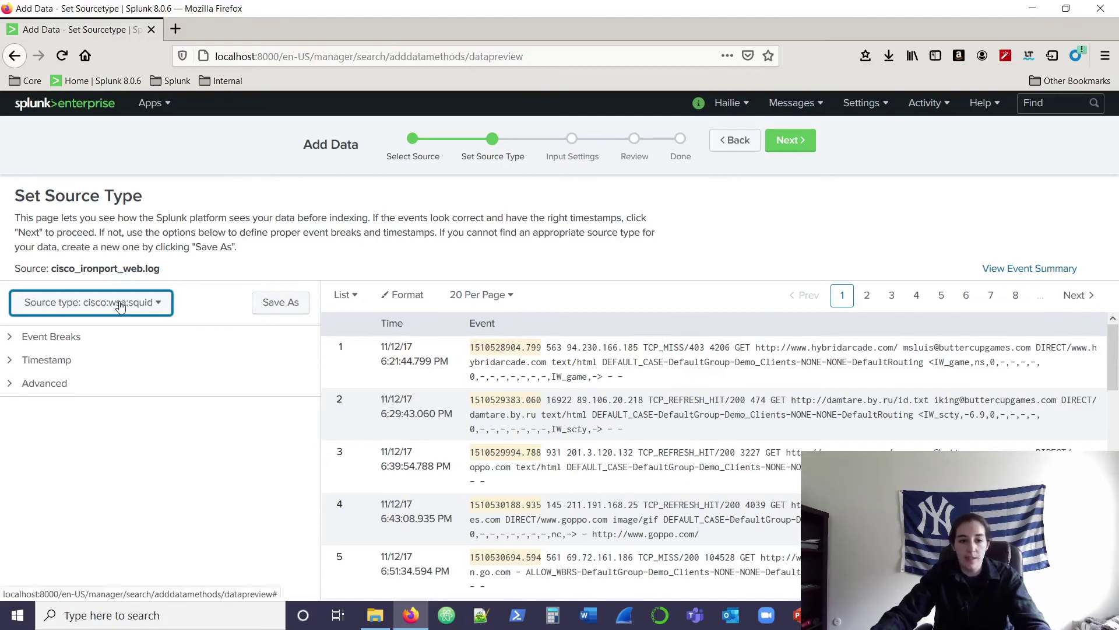
pyautogui.click(789, 140)
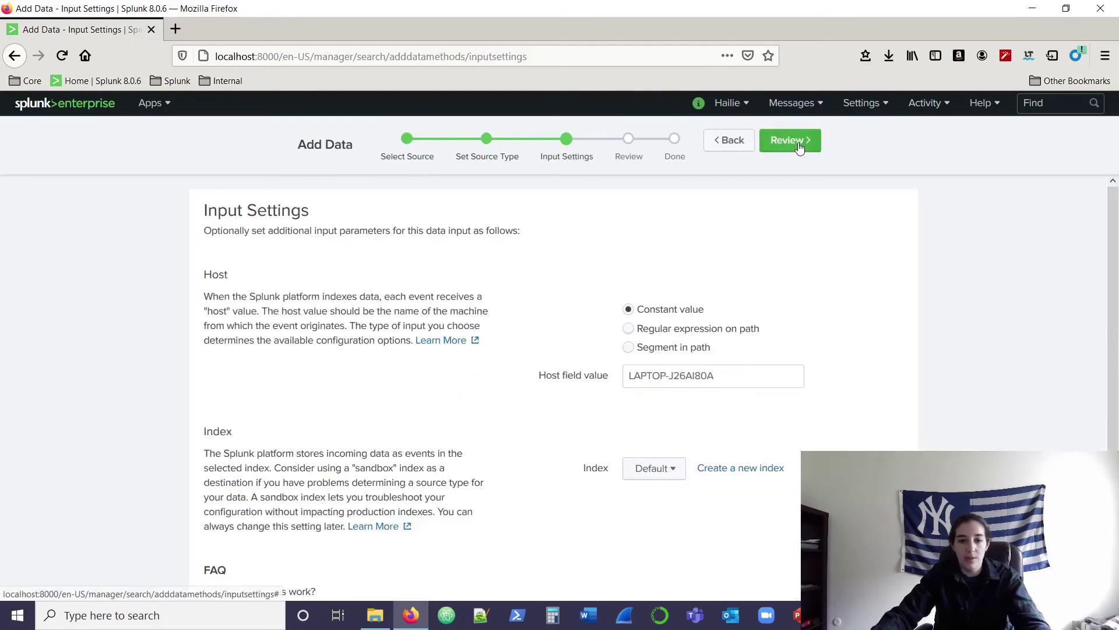
# Step: Set the host field value to hostbox and create a new events index named cisco for the Cisco log
pyautogui.tripleClick(742, 376)
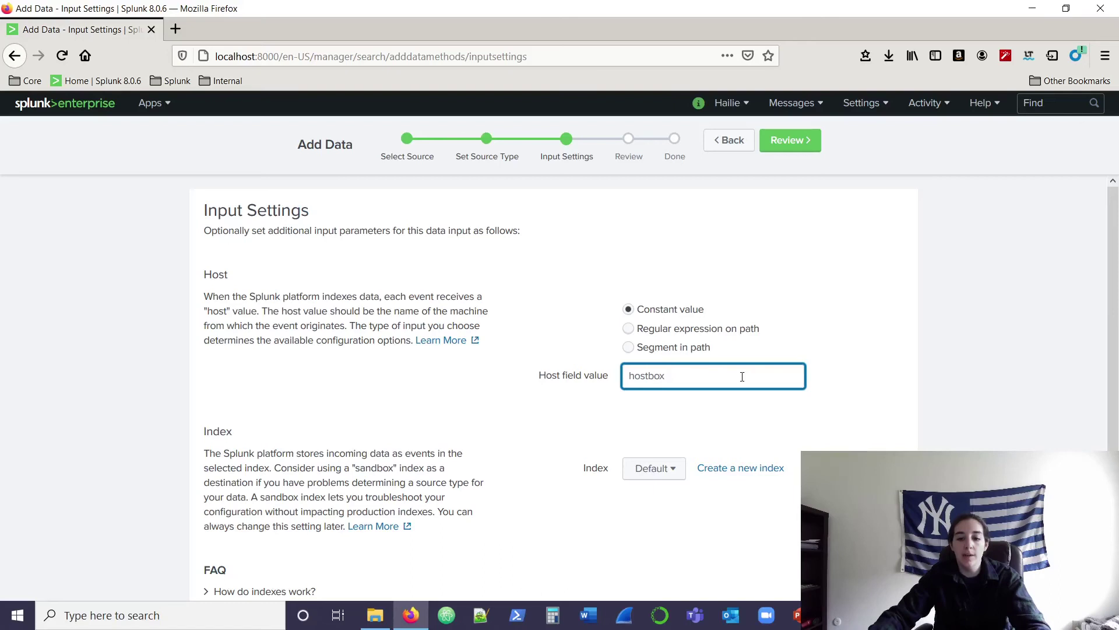
pyautogui.scroll(-1, 742, 376)
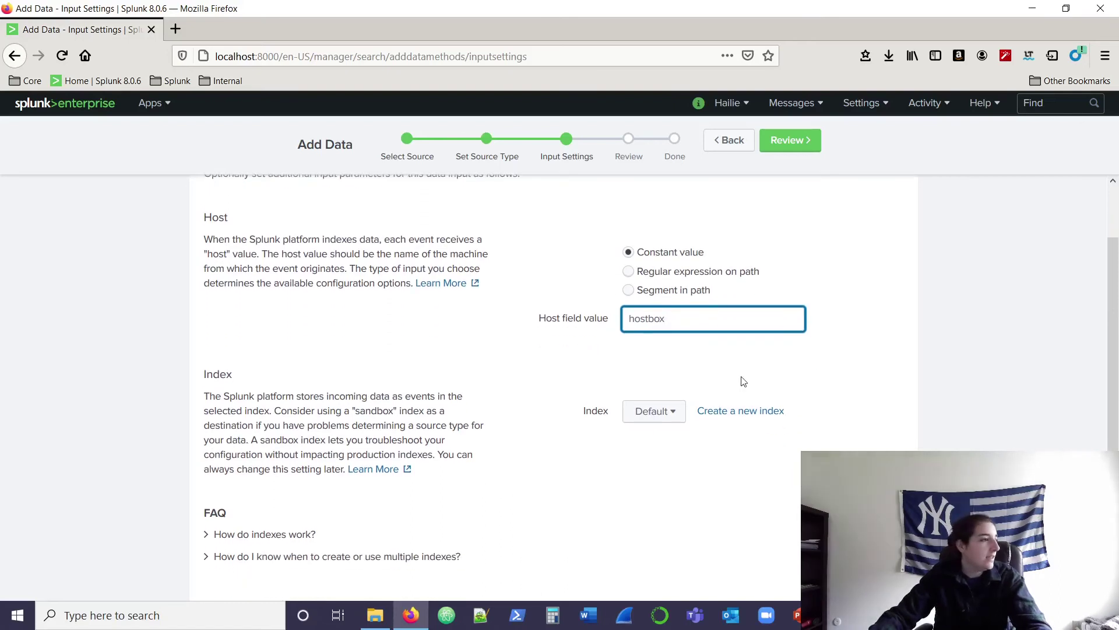
pyautogui.click(748, 412)
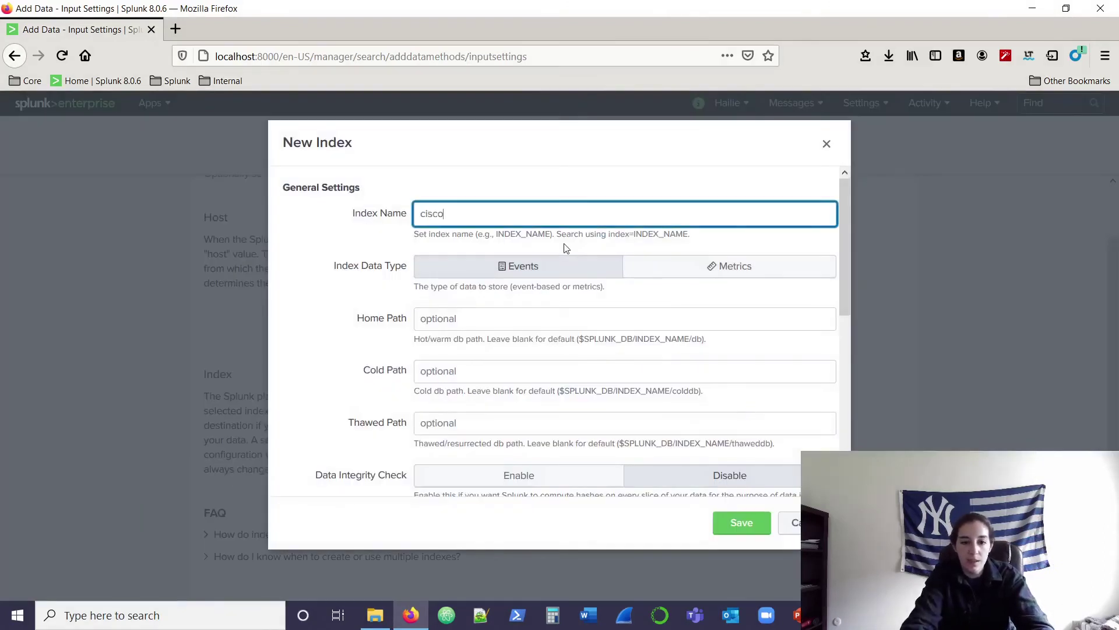
pyautogui.click(749, 522)
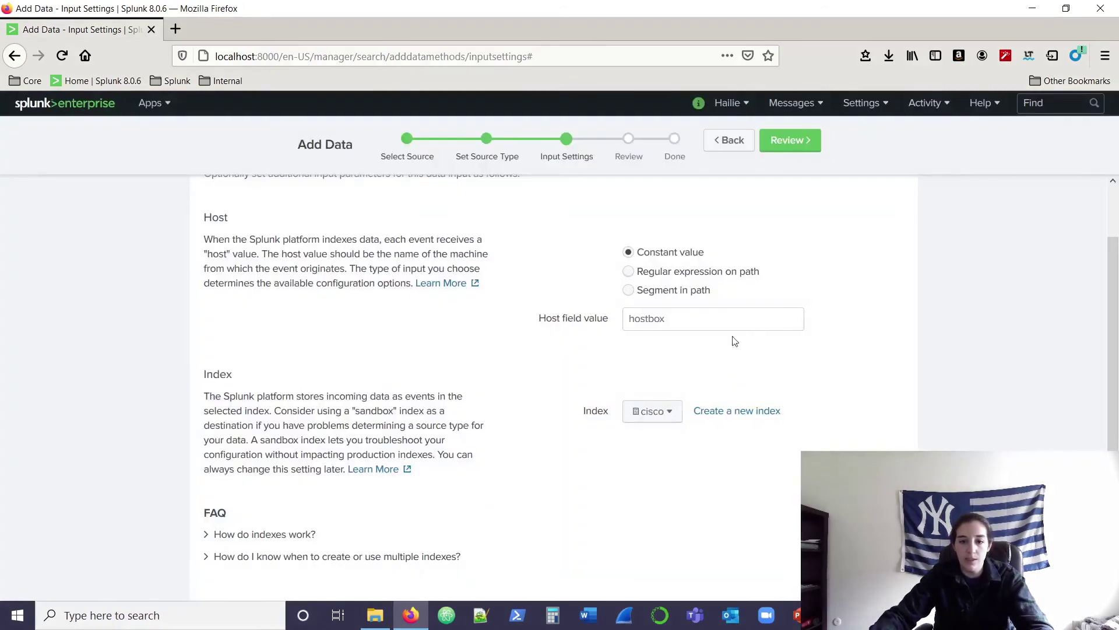
# Step: Review the input settings and submit the cisco_ironport_web.log upload
pyautogui.scroll(1, 826, 397)
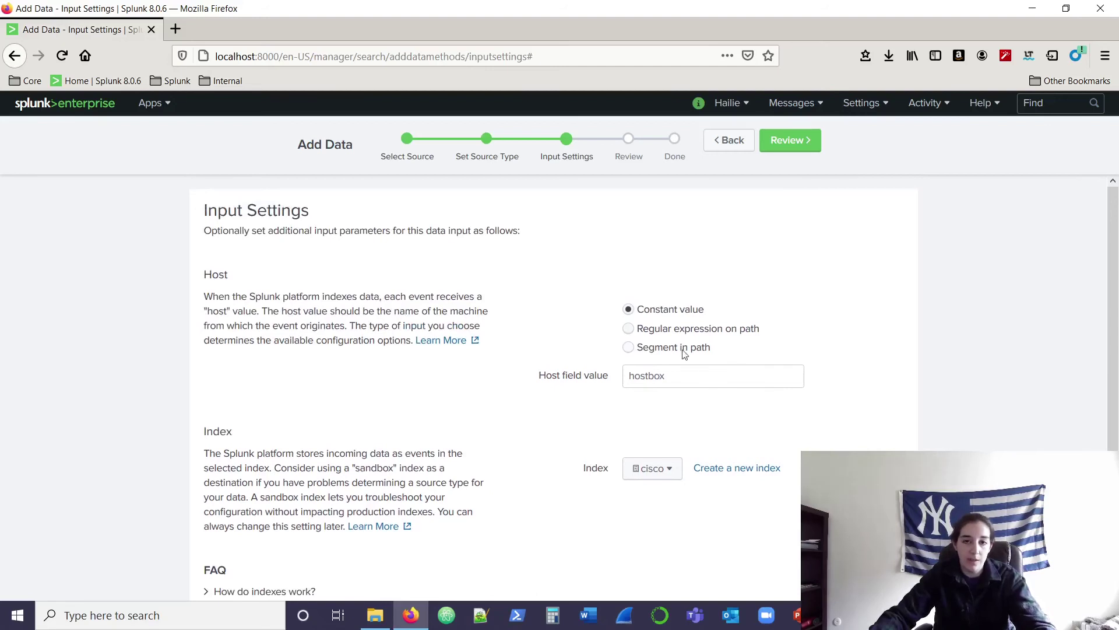
pyautogui.click(789, 140)
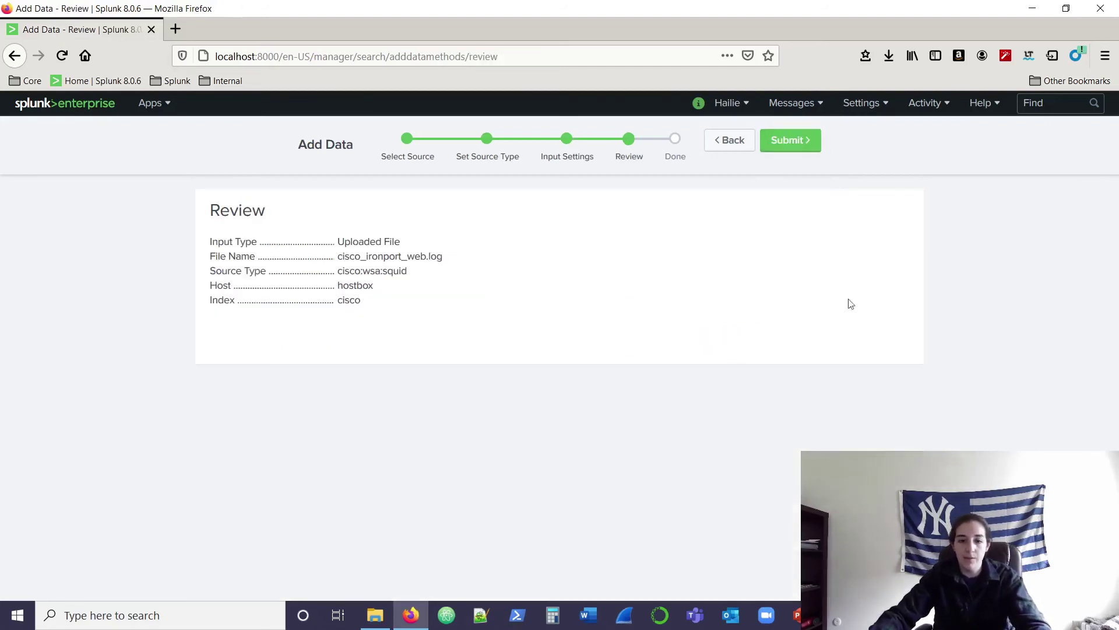
pyautogui.click(798, 146)
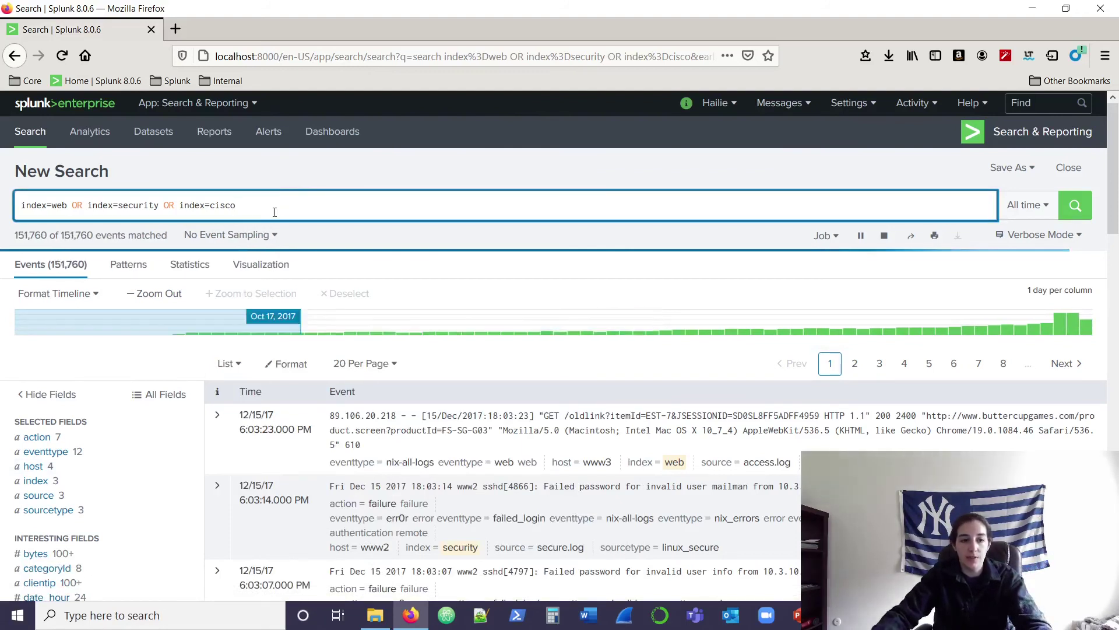
# Step: Examine the host field's values and skim the events found across the web, security and cisco indexes
pyautogui.click(157, 471)
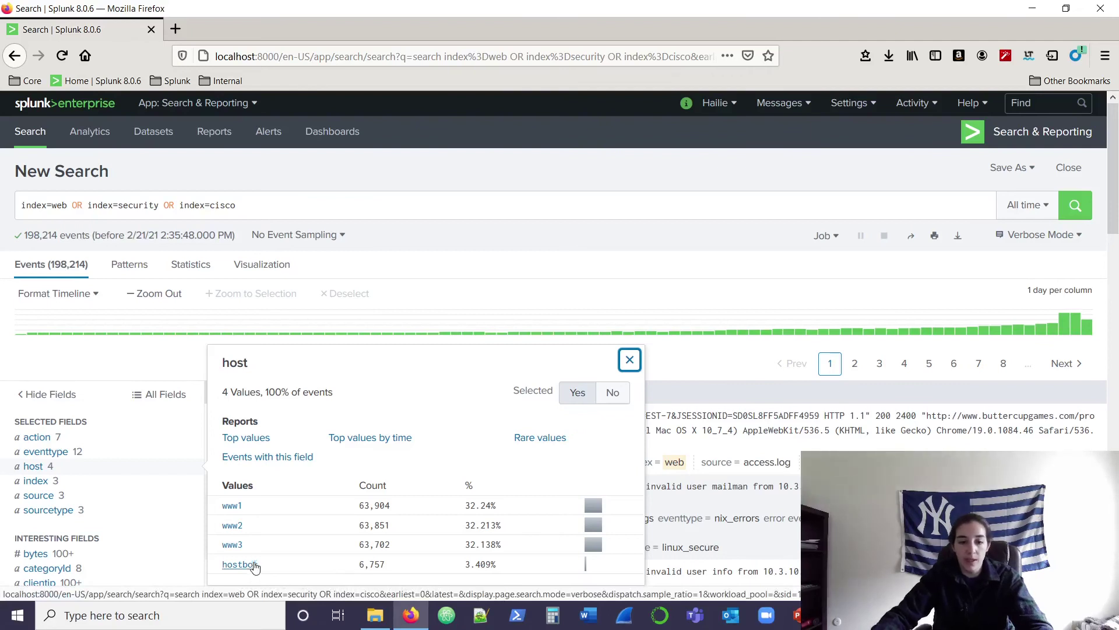
pyautogui.click(292, 205)
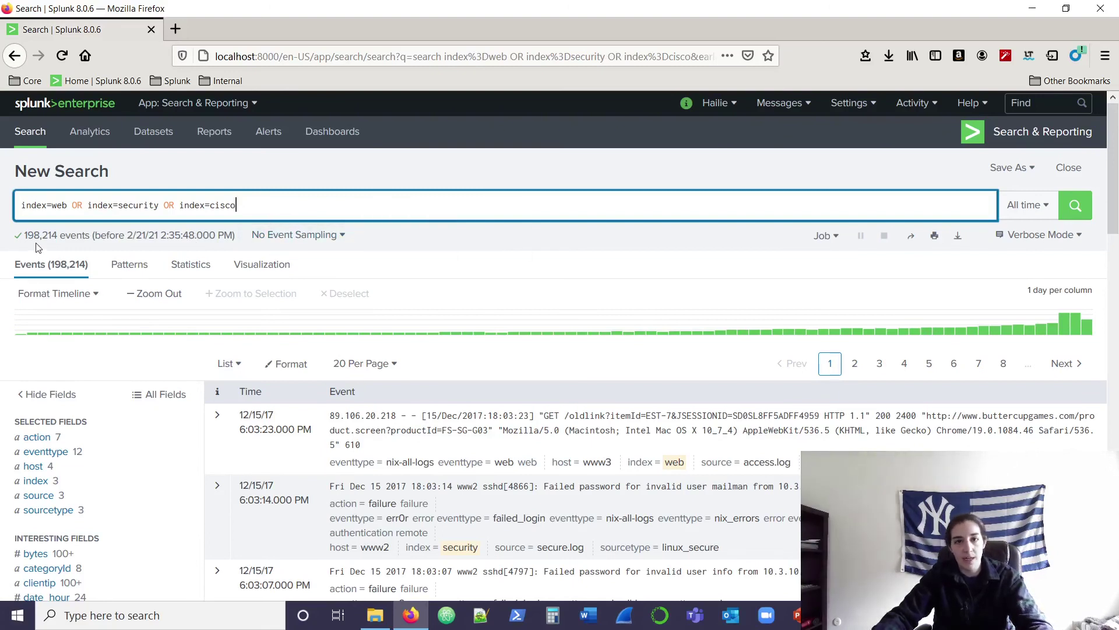
pyautogui.scroll(-6, 93, 376)
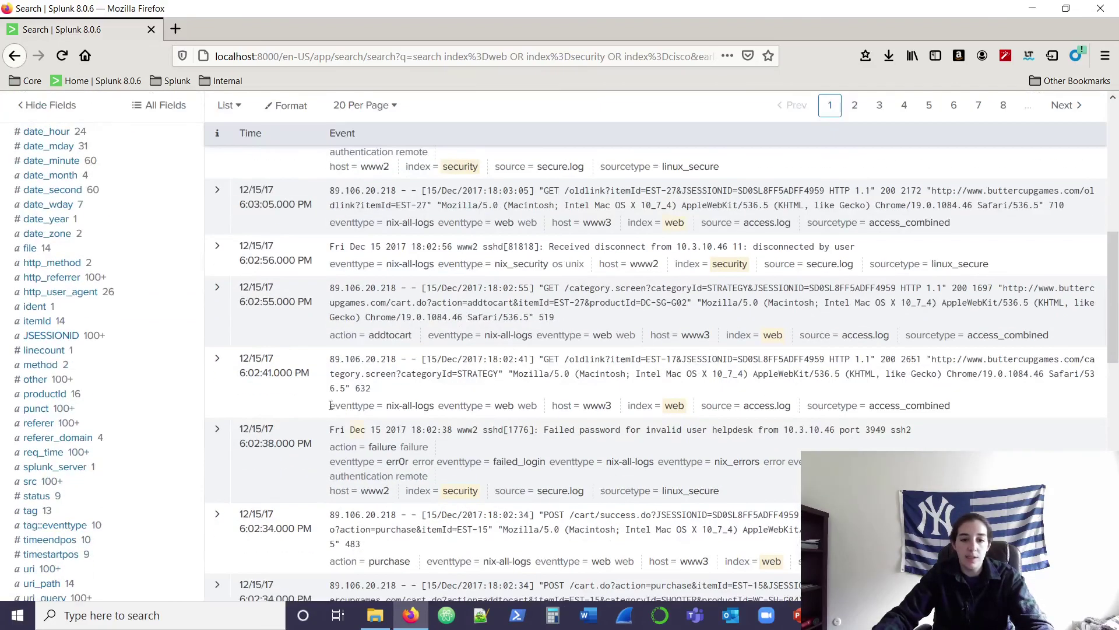
pyautogui.scroll(-6, 134, 376)
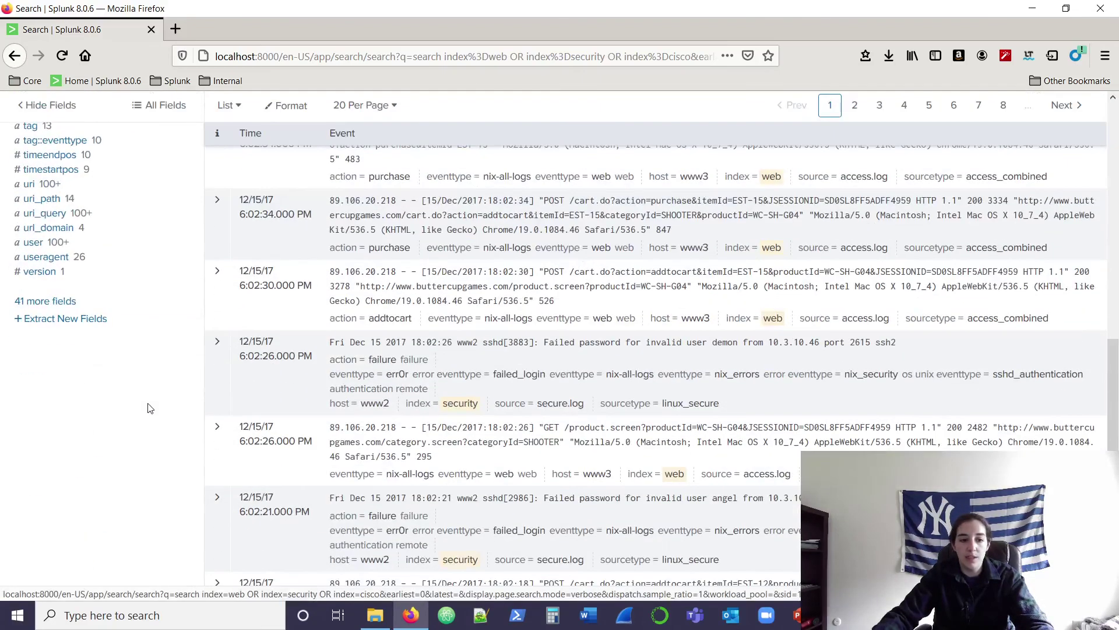
pyautogui.scroll(12, 135, 384)
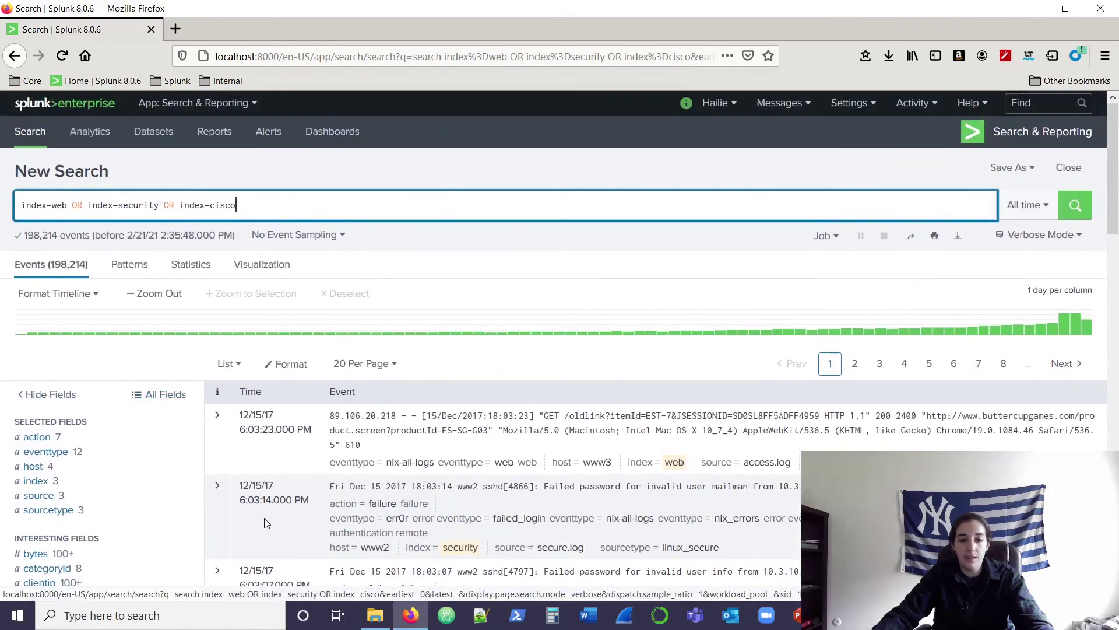
# Step: Inspect the value breakdowns of the selected fields action, eventtype, host, index, source and sourcetype
pyautogui.scroll(-4, 146, 408)
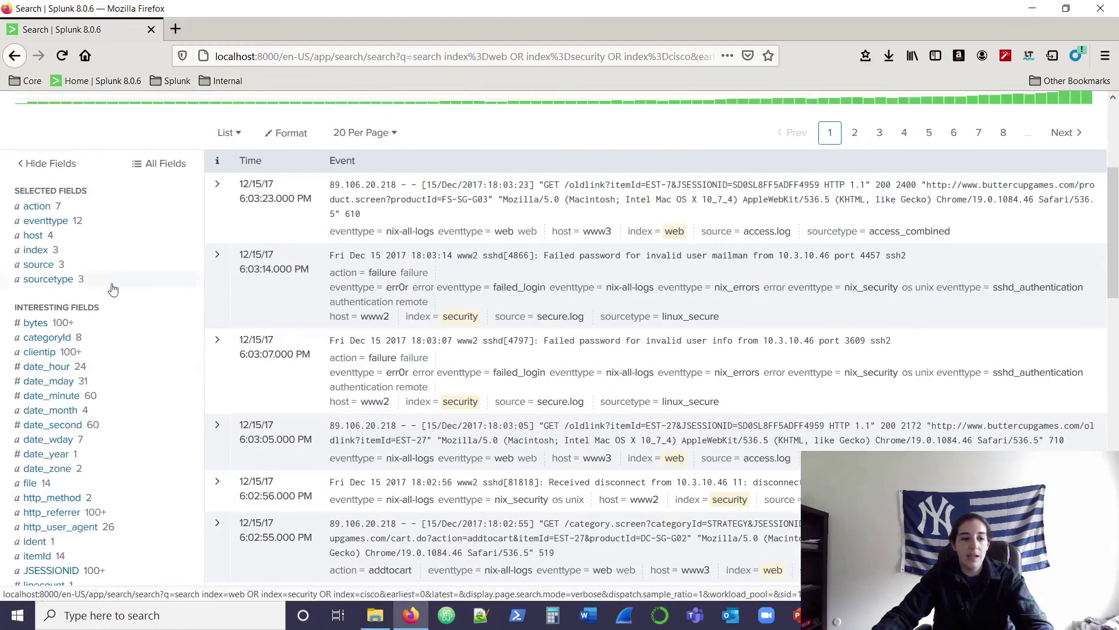
pyautogui.click(97, 208)
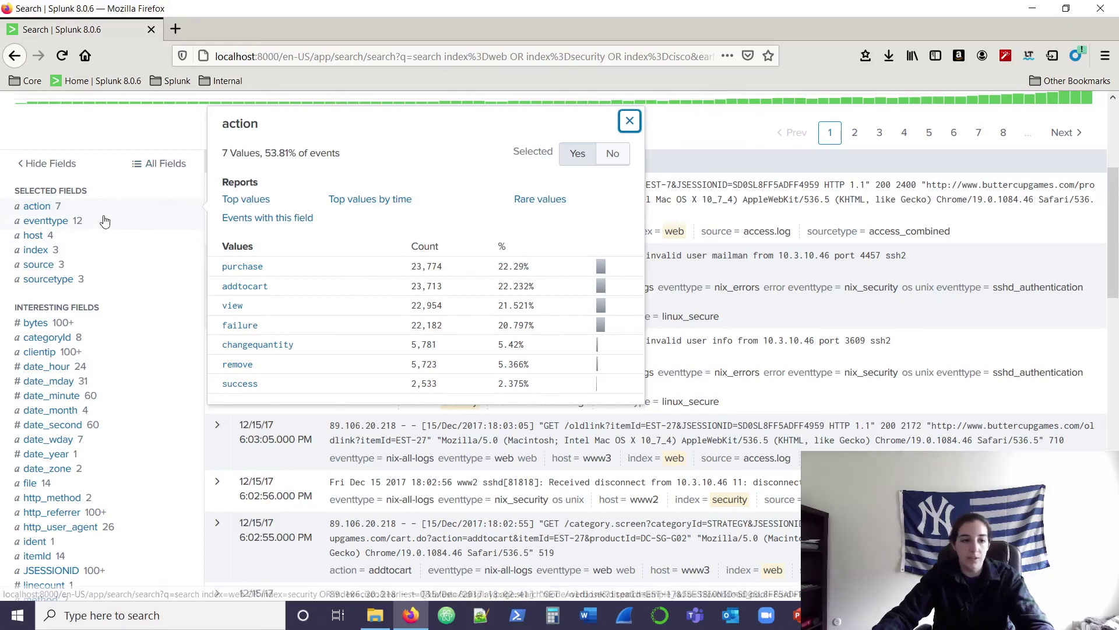
pyautogui.click(123, 220)
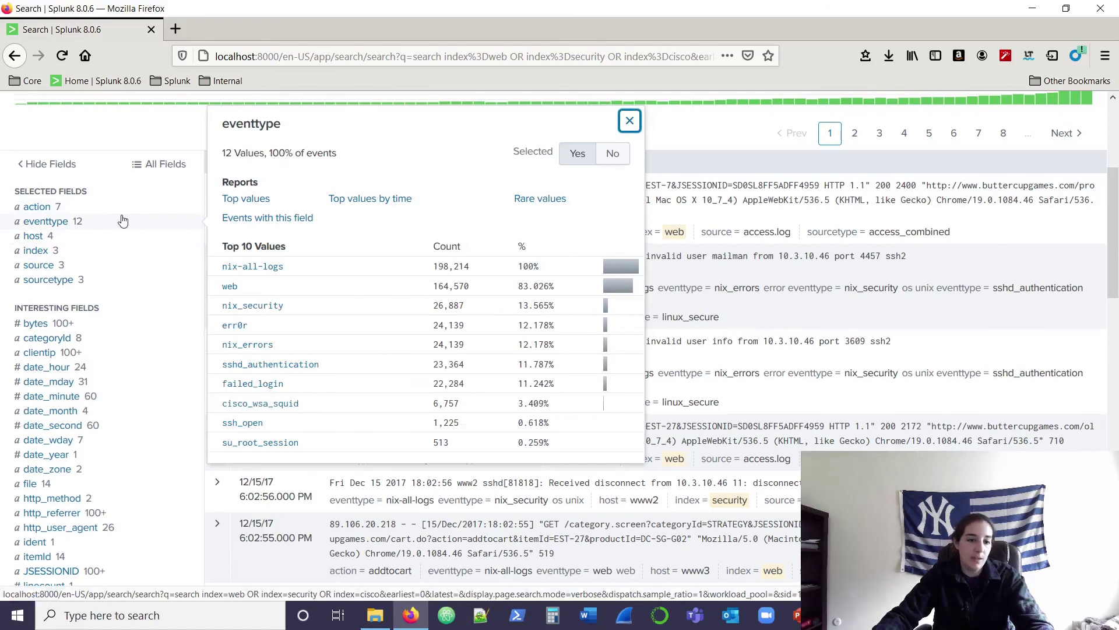
pyautogui.click(135, 237)
pyautogui.click(135, 251)
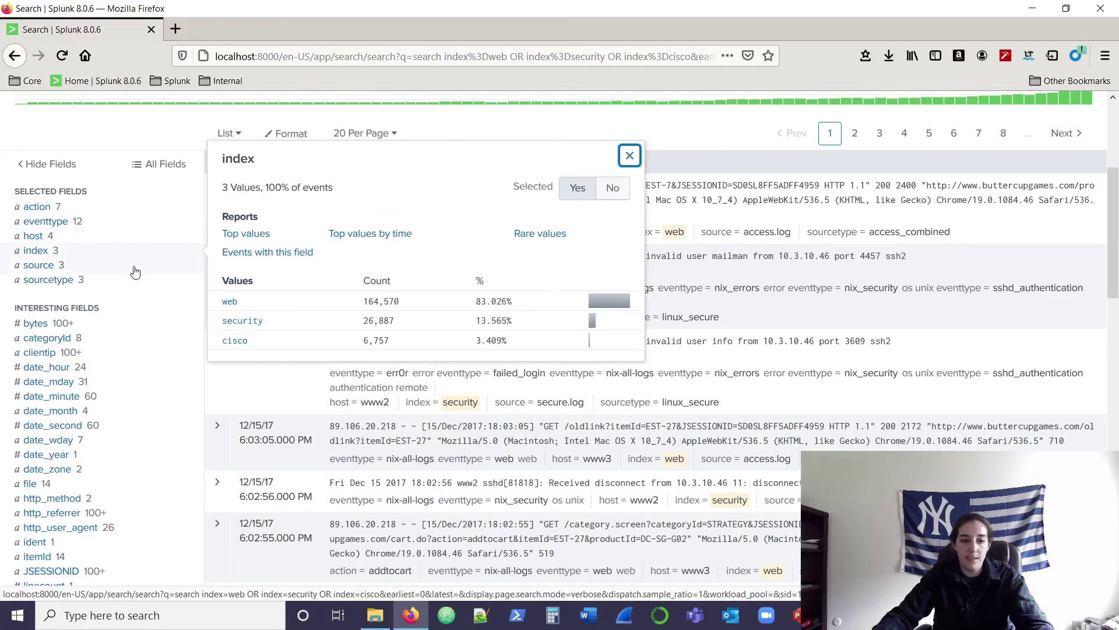
pyautogui.click(135, 271)
pyautogui.click(139, 282)
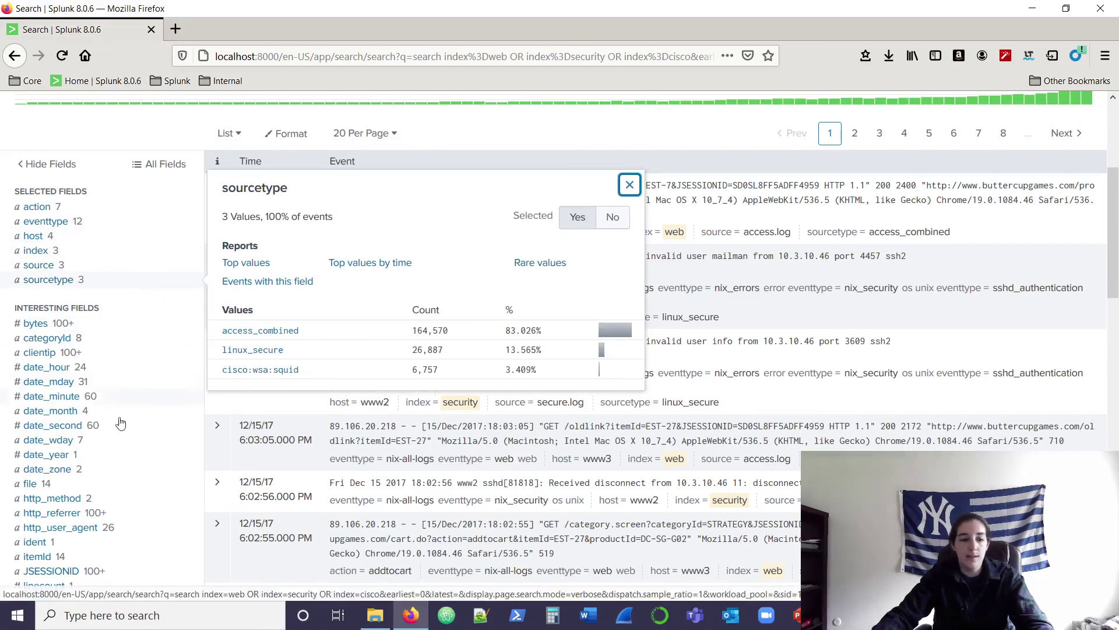
# Step: Inspect the value breakdowns of the interesting fields http_method, http_user_agent, url_domain, uri_path and user
pyautogui.scroll(-4, 116, 466)
pyautogui.click(119, 263)
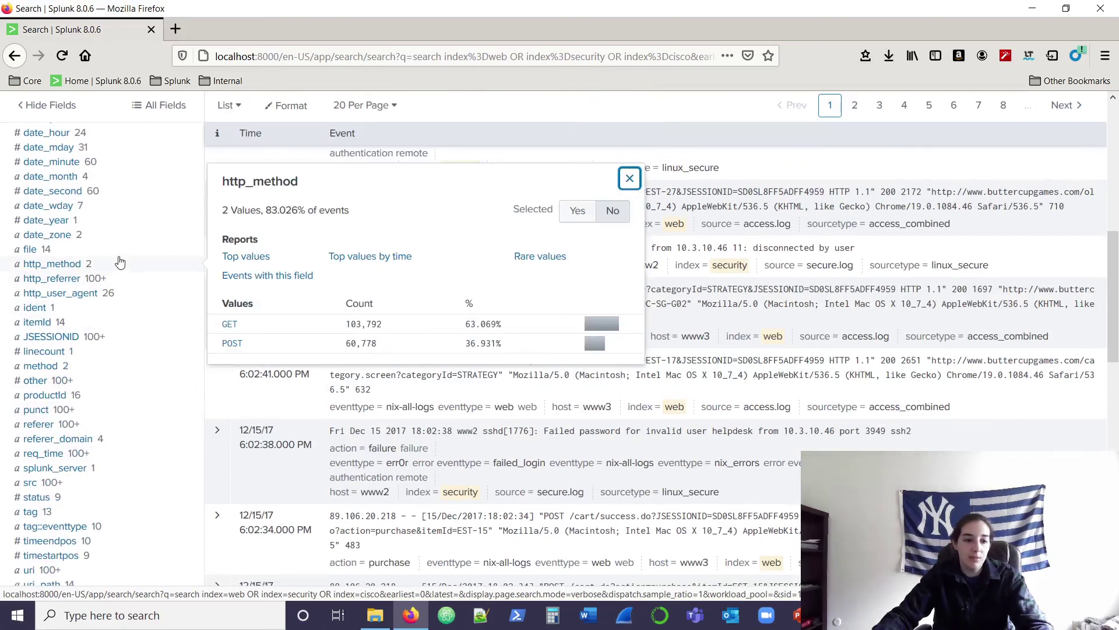
pyautogui.click(124, 292)
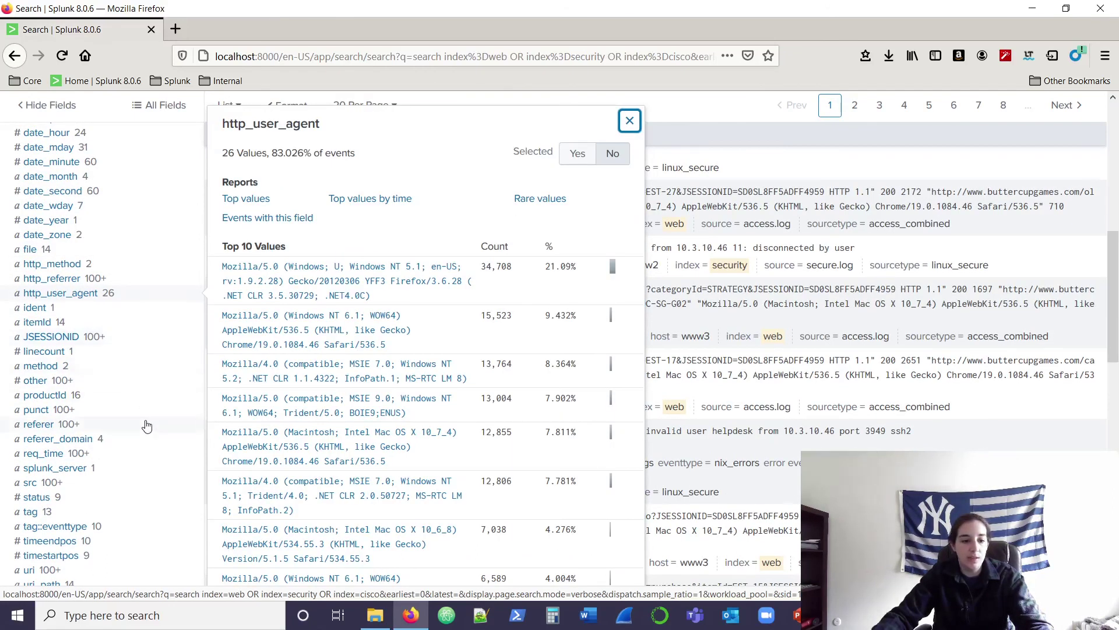
pyautogui.scroll(-4, 147, 426)
pyautogui.click(140, 383)
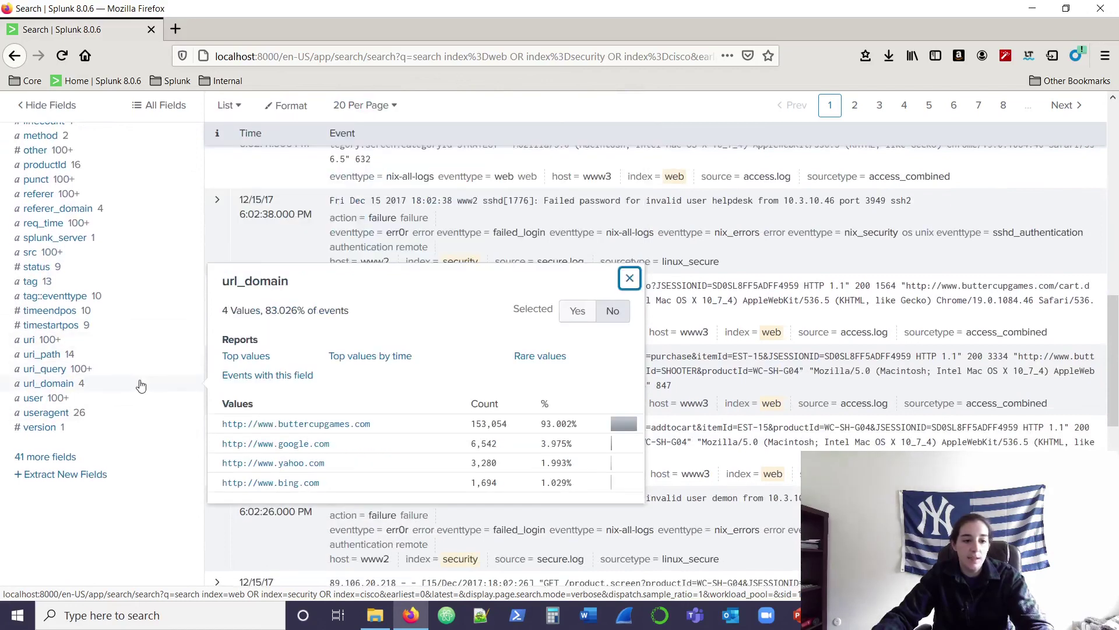
pyautogui.click(131, 352)
pyautogui.click(132, 401)
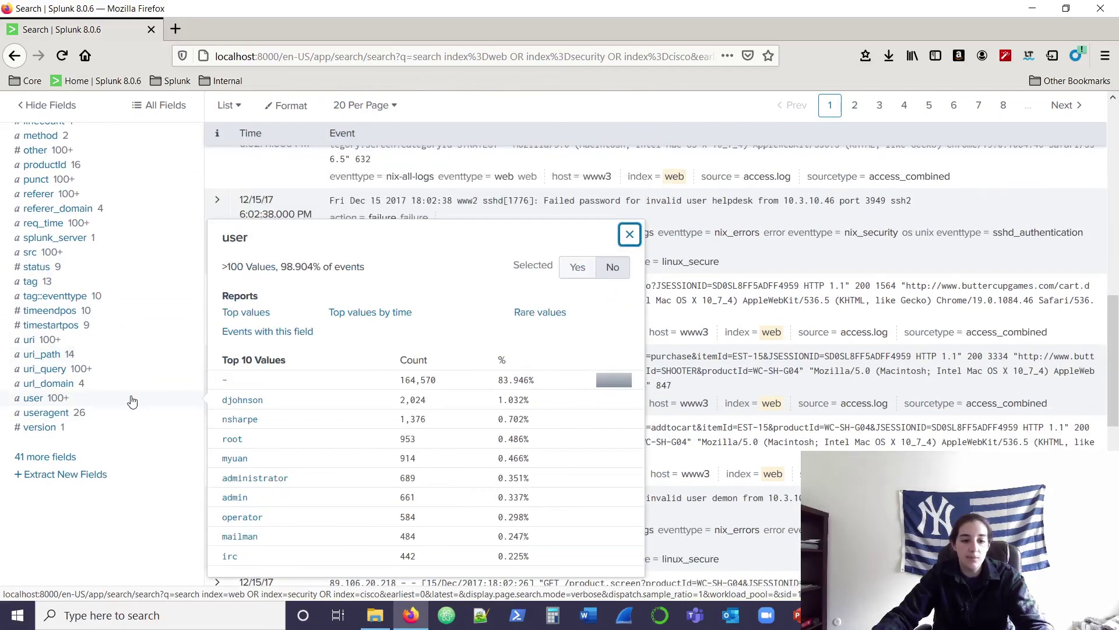
pyautogui.scroll(10, 132, 401)
pyautogui.click(407, 216)
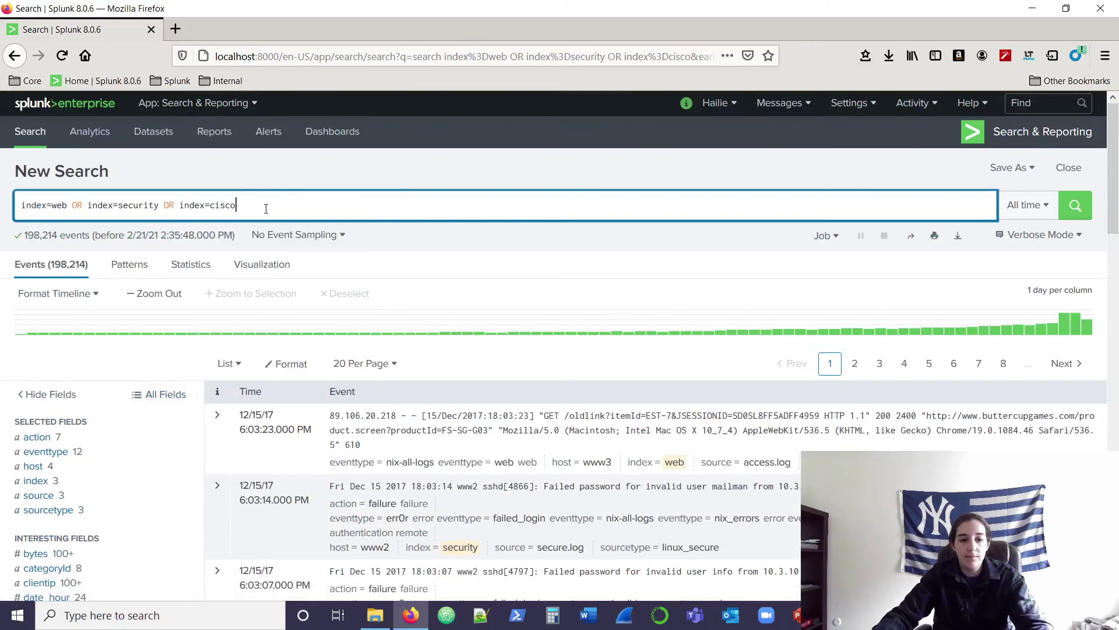